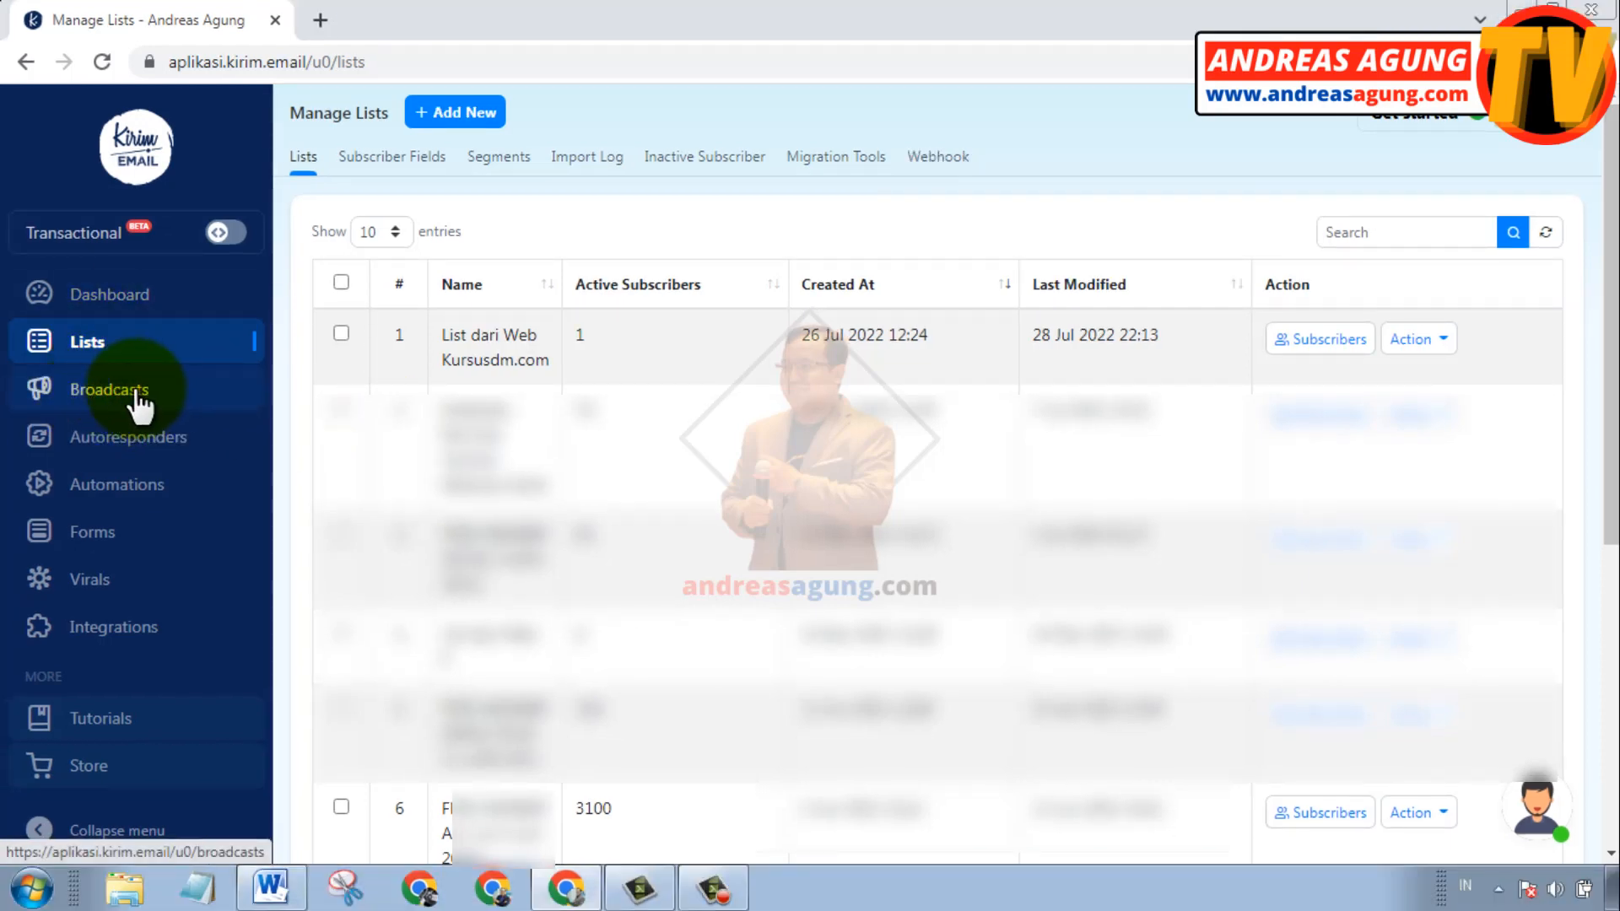
Create a new broadcast and name it "BC - Tutorial - Juli 2022"
{"action": "left_click", "coordinate": [137, 403]}
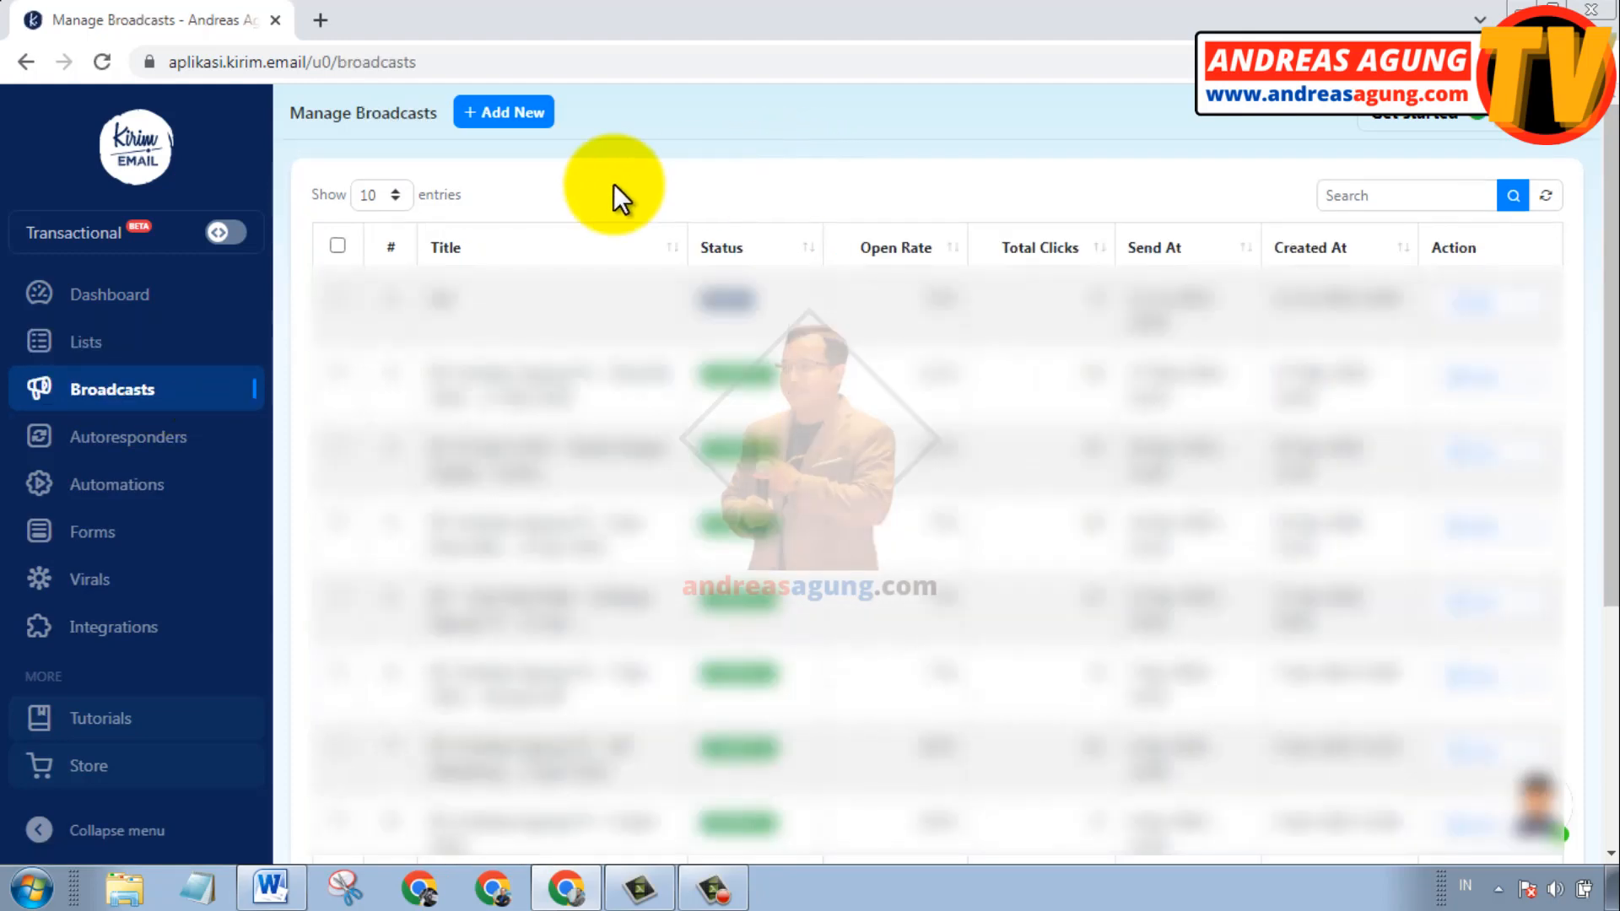
{"action": "left_click", "coordinate": [514, 118]}
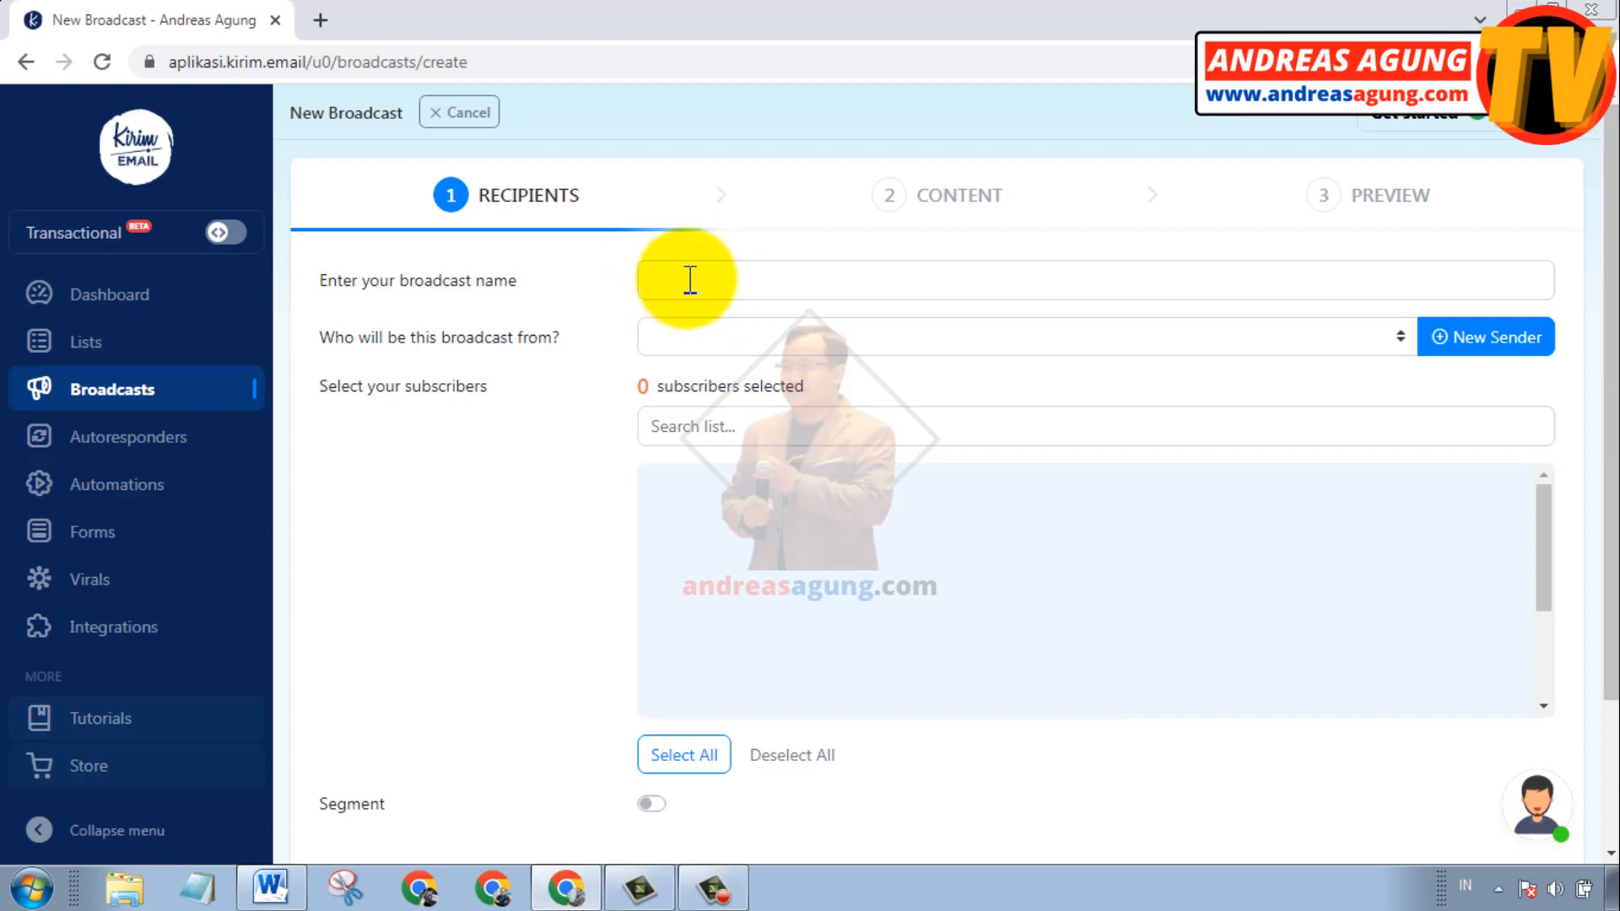
{"action": "left_click", "coordinate": [690, 279]}
{"action": "type", "text": "BC - Tutorial - Juli 2022"}
{"action": "left_click_drag", "start_coordinate": [650, 280], "coordinate": [833, 282]}
{"action": "left_click", "coordinate": [833, 282]}
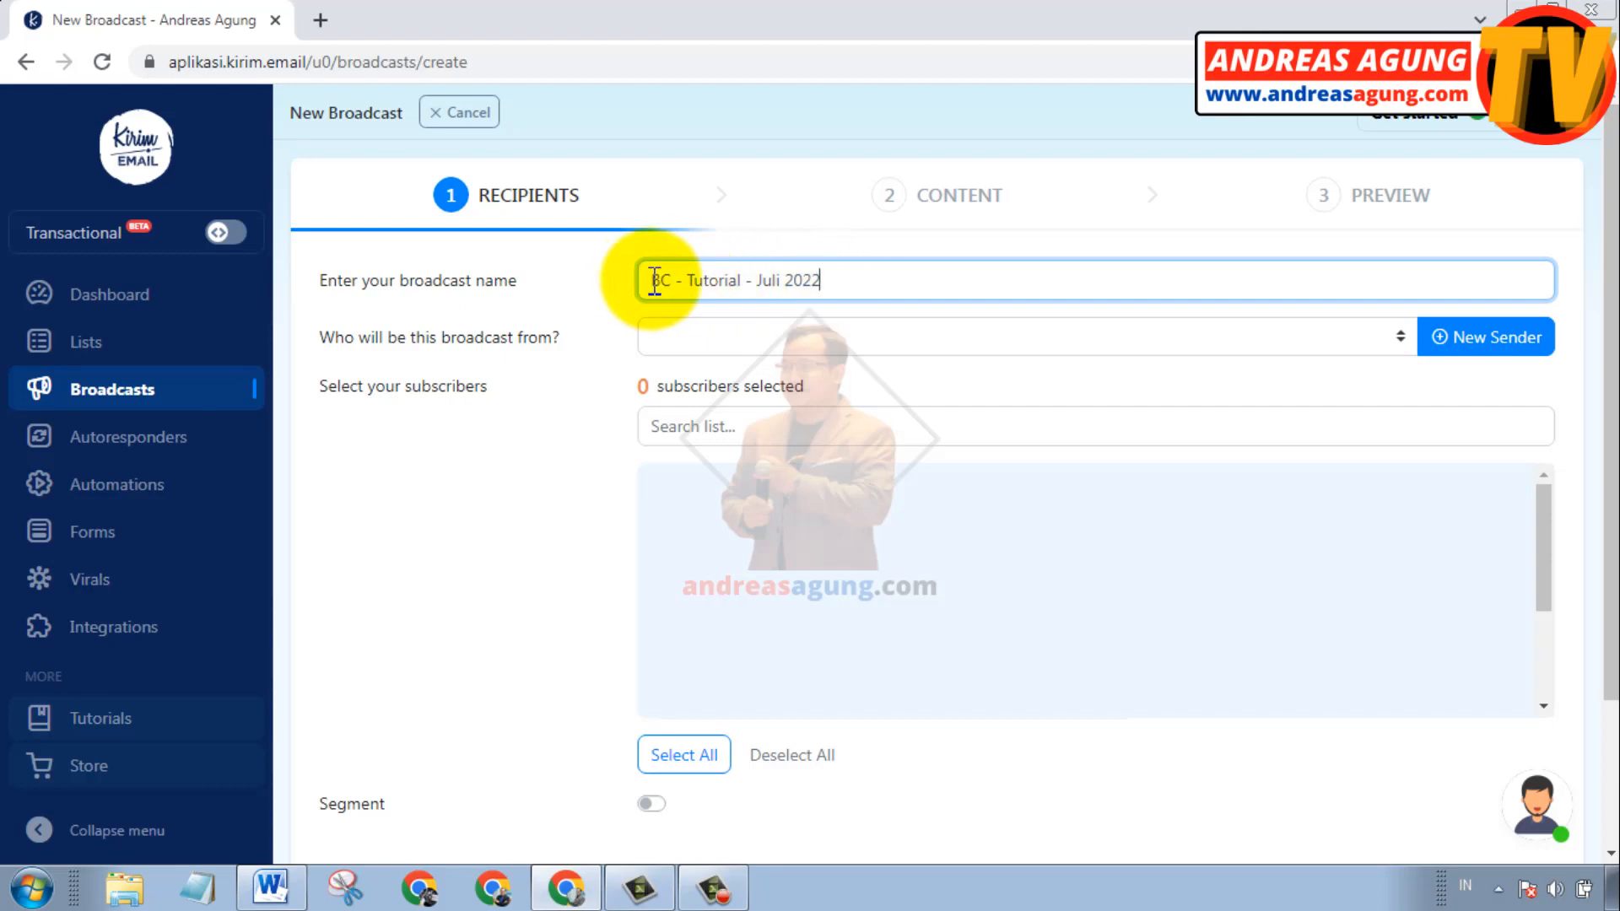
{"action": "left_click_drag", "start_coordinate": [644, 280], "coordinate": [671, 281]}
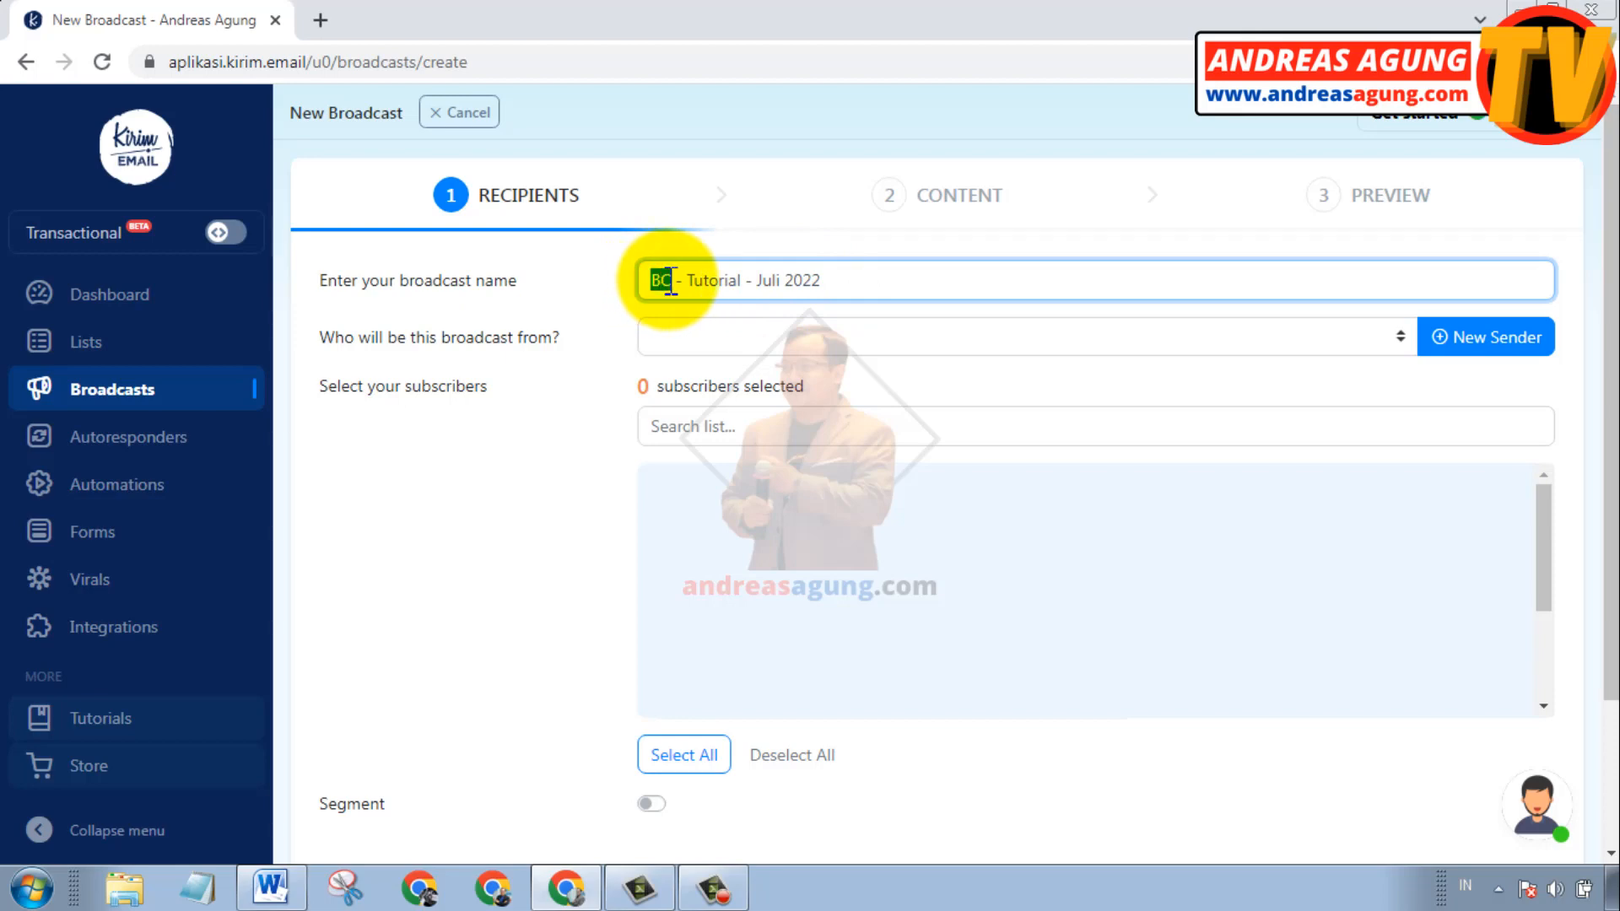
{"action": "left_click", "coordinate": [688, 280]}
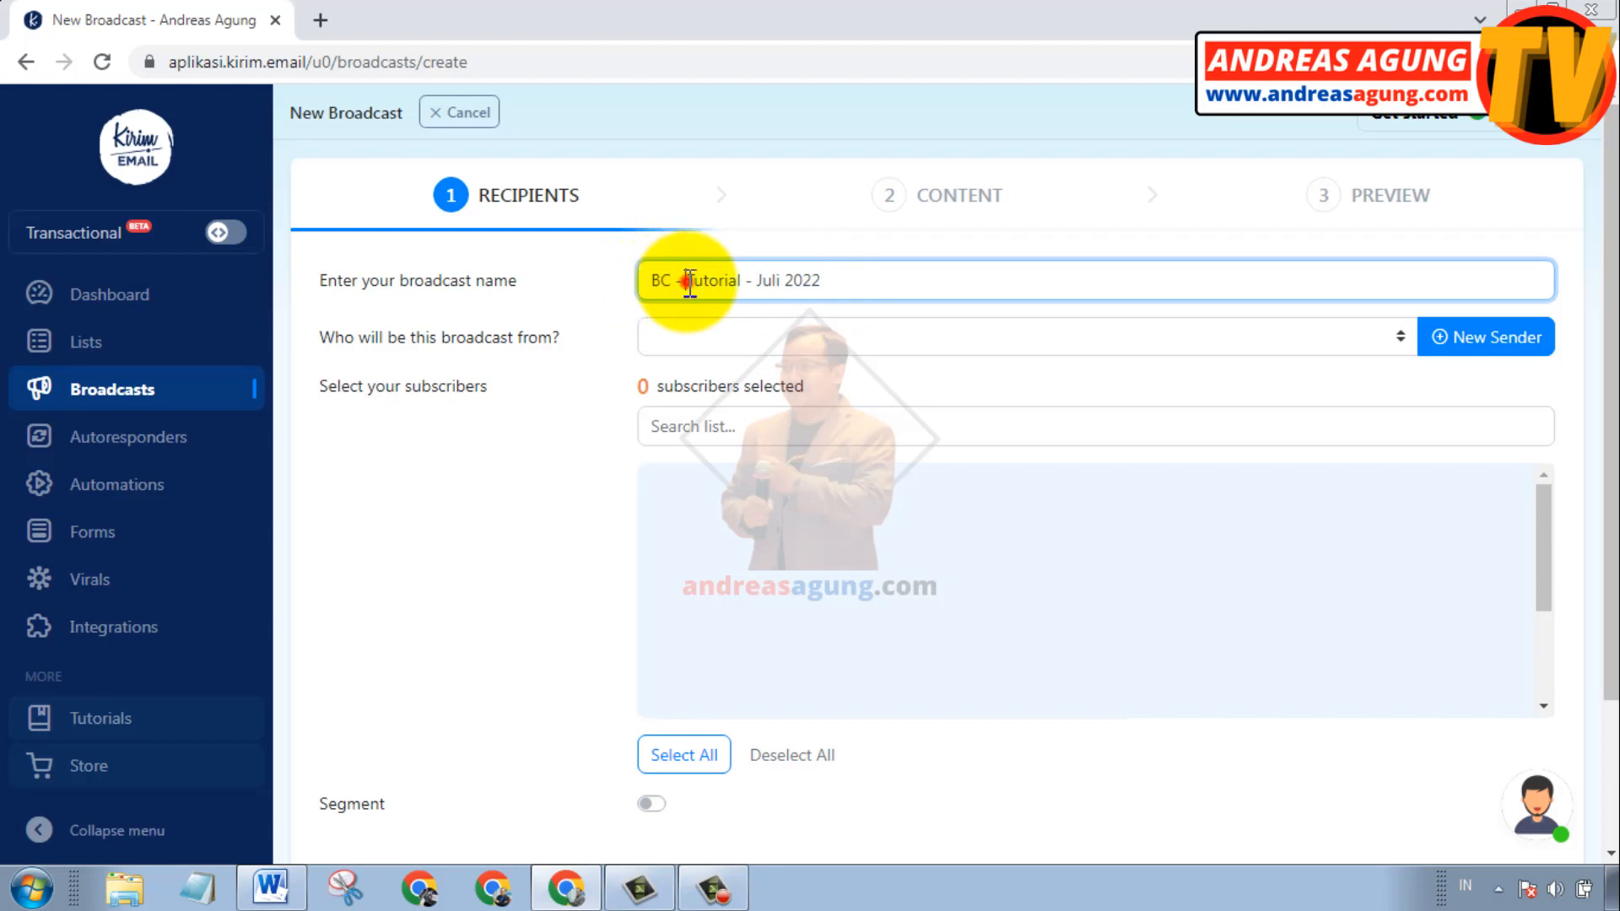
{"action": "mouse_move", "coordinate": [693, 281]}
{"action": "left_mouse_down"}
{"action": "mouse_move", "coordinate": [755, 280]}
{"action": "mouse_move", "coordinate": [726, 279]}
{"action": "left_mouse_up"}
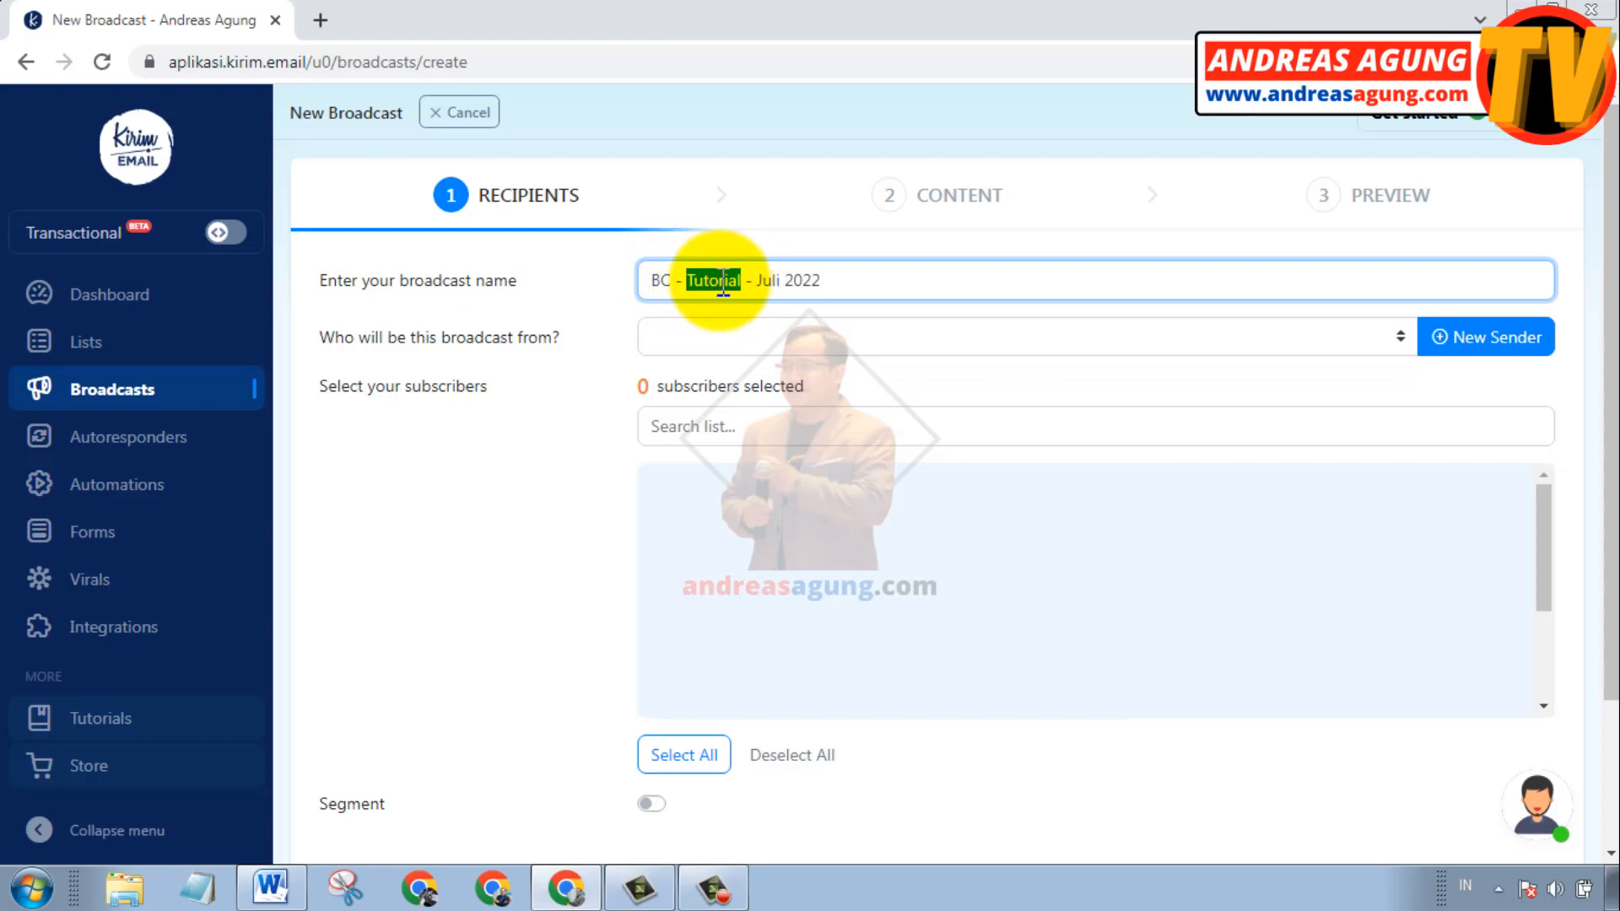
{"action": "left_click", "coordinate": [742, 279]}
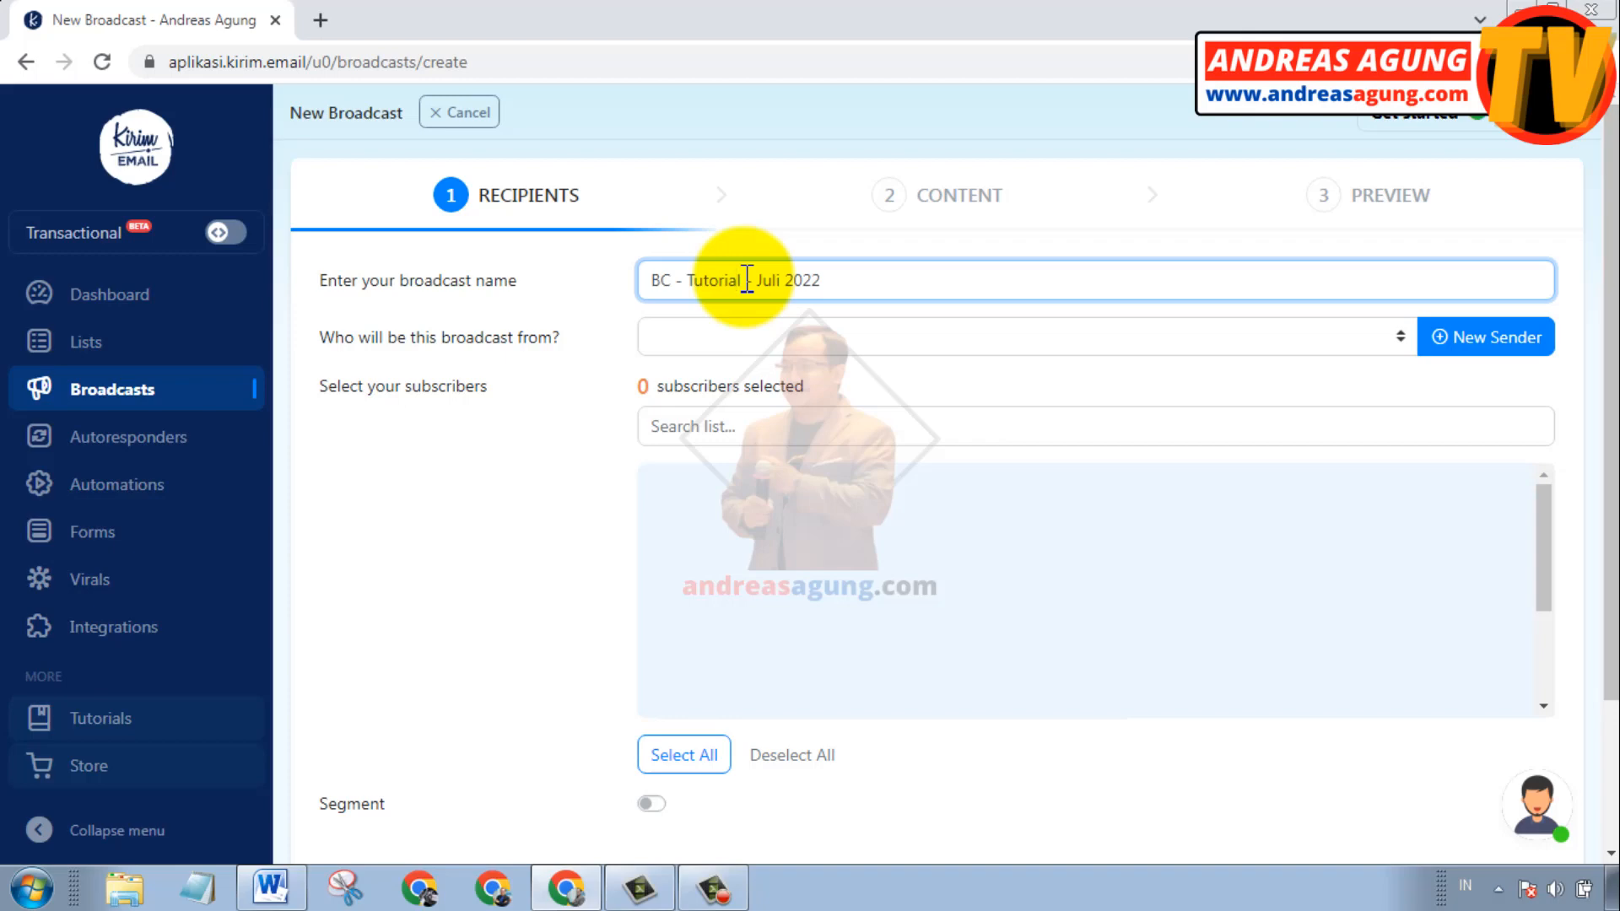
{"action": "left_click_drag", "start_coordinate": [686, 280], "coordinate": [830, 281]}
{"action": "left_click", "coordinate": [705, 280]}
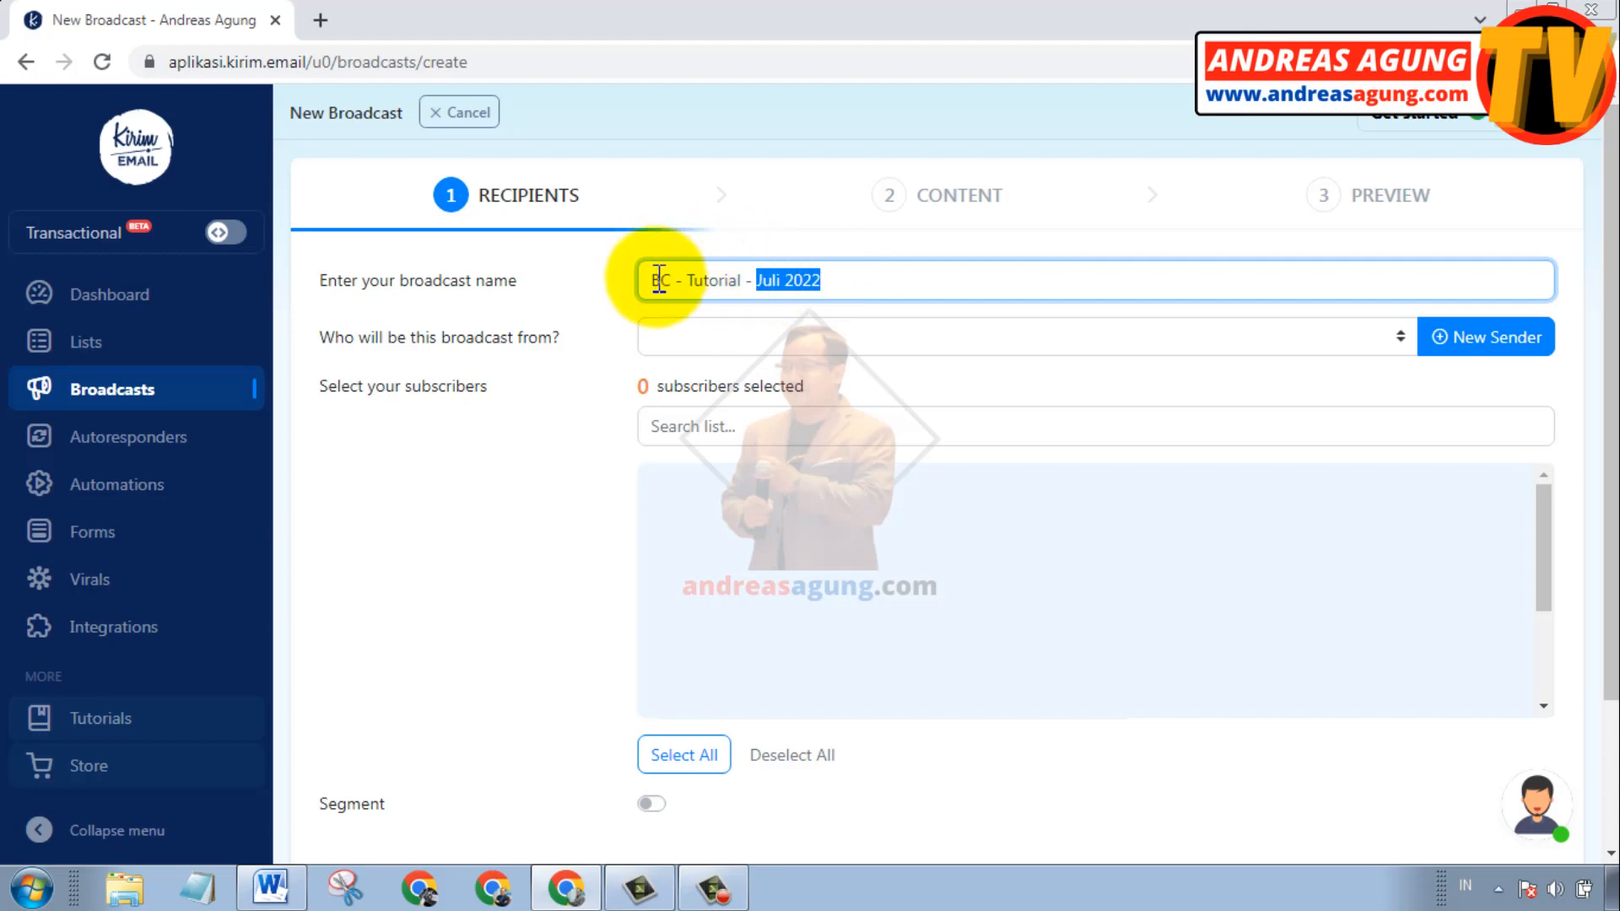
{"action": "left_click_drag", "start_coordinate": [652, 280], "coordinate": [833, 282]}
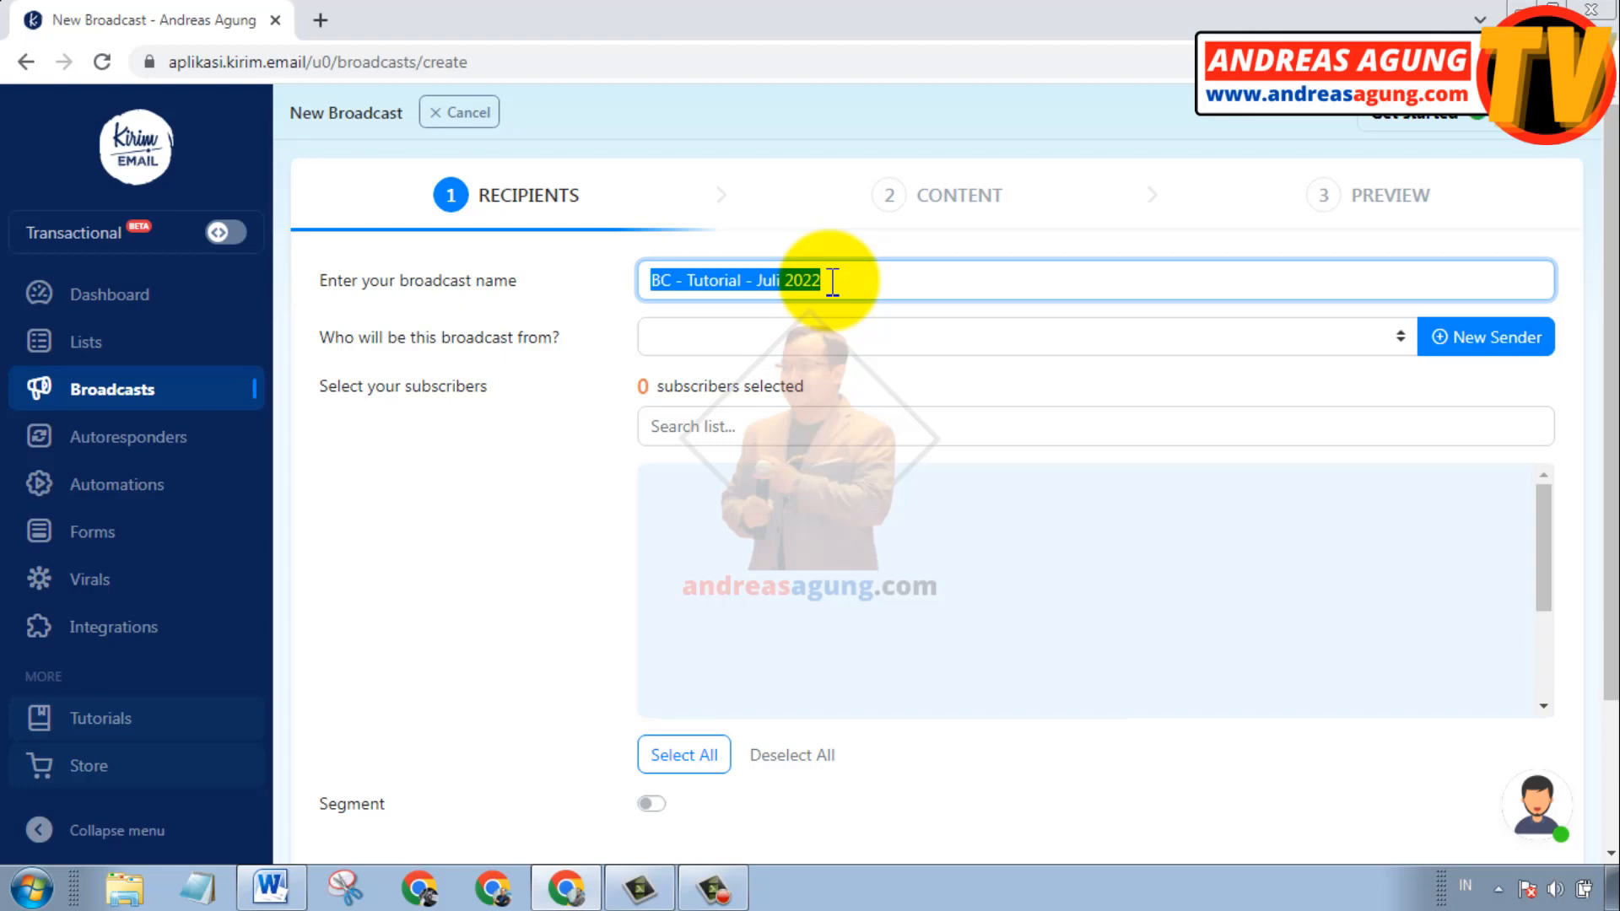
{"action": "left_click", "coordinate": [797, 309]}
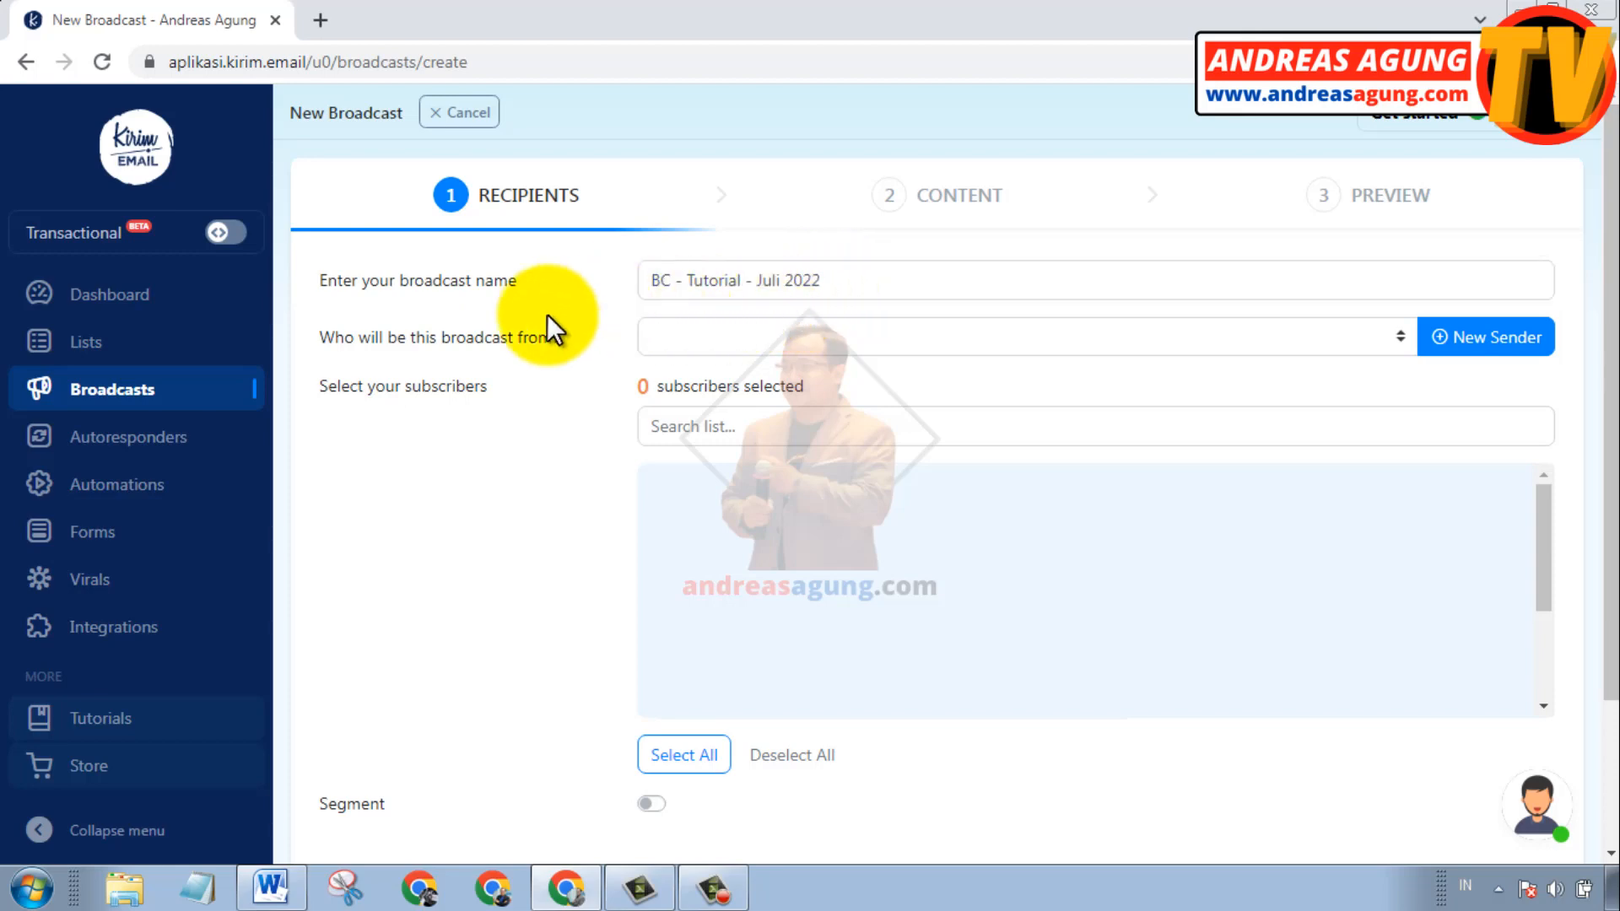
Set the sender to Digital Marketing Community, select the subscriber list "List dari Web Kursusdm.com", and continue to the content stage
{"action": "left_click", "coordinate": [752, 337]}
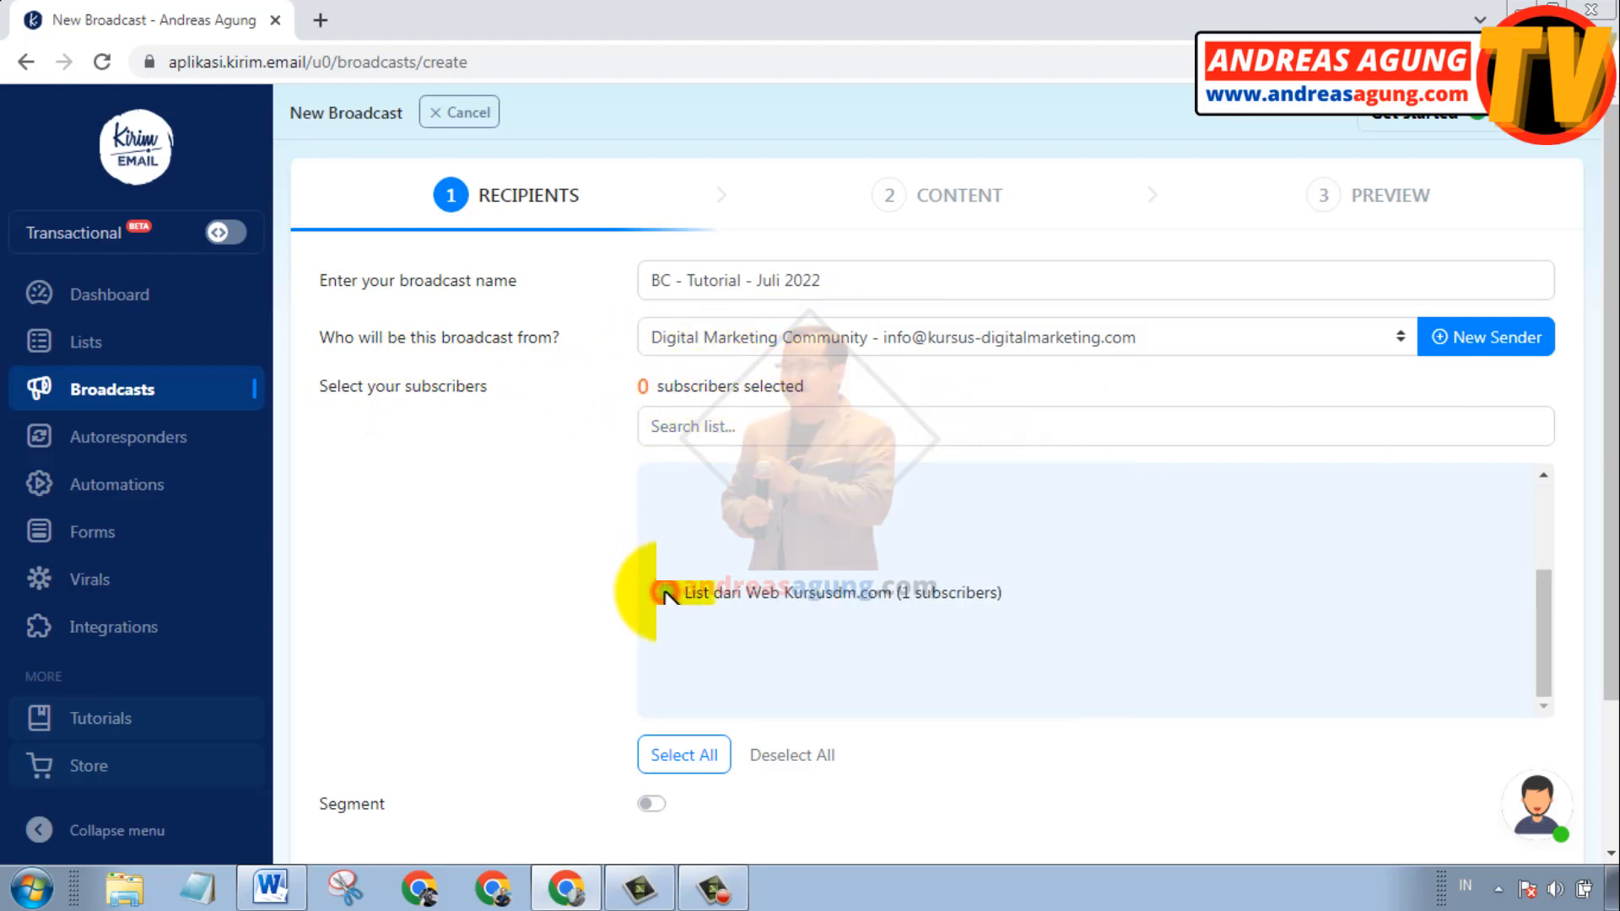
{"action": "left_click", "coordinate": [667, 593]}
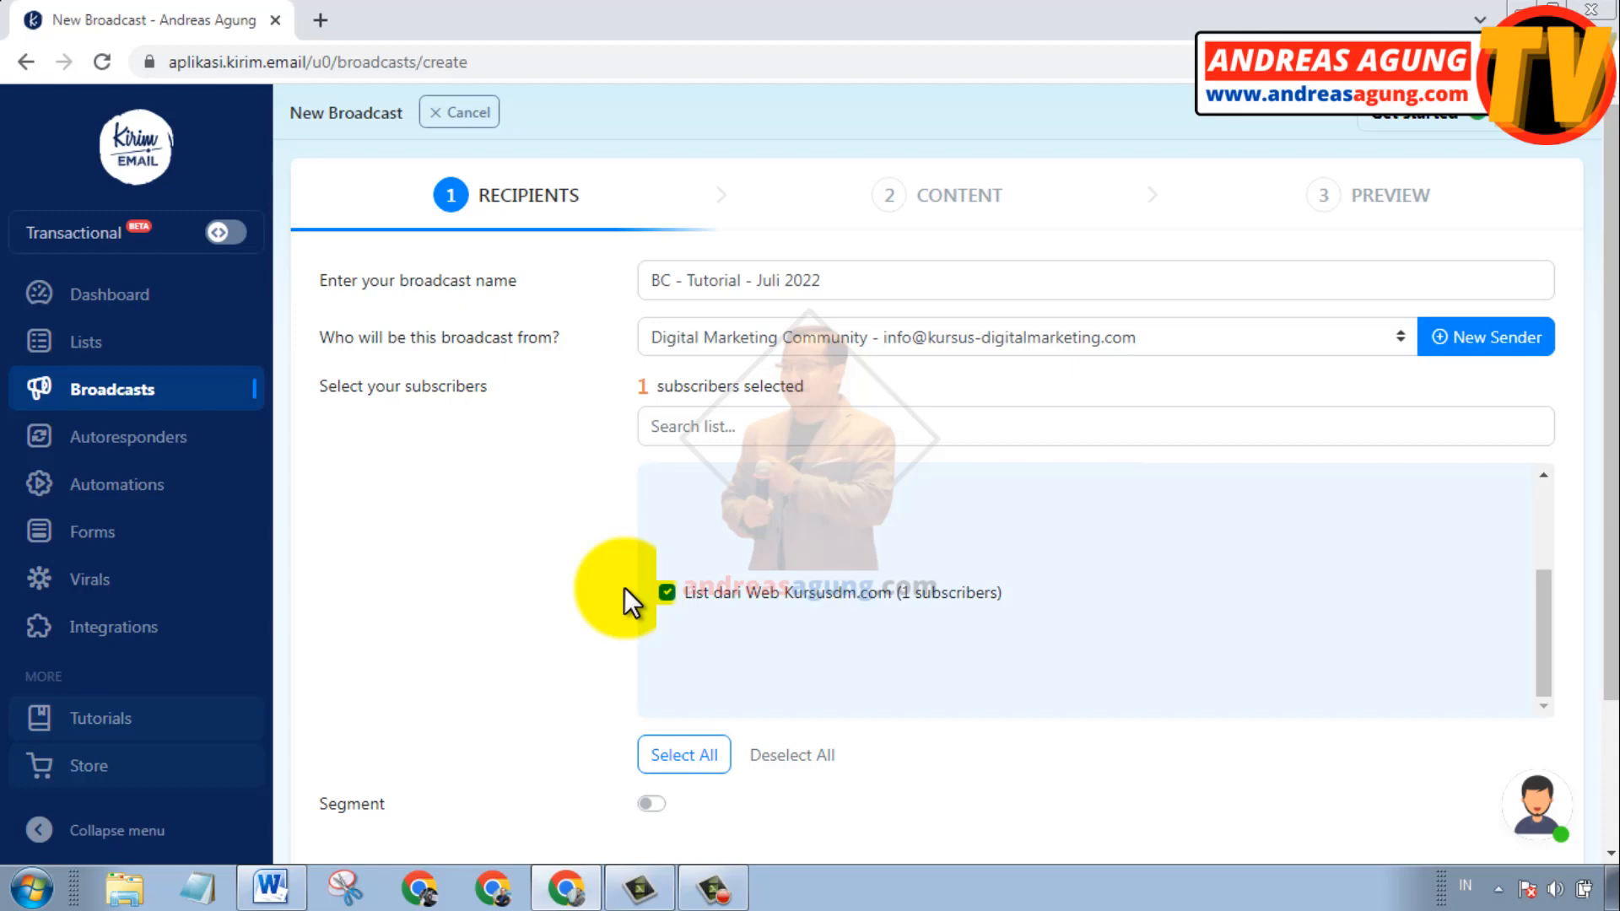
{"action": "scroll", "coordinate": [995, 696], "scroll_direction": "down", "scroll_amount": 2}
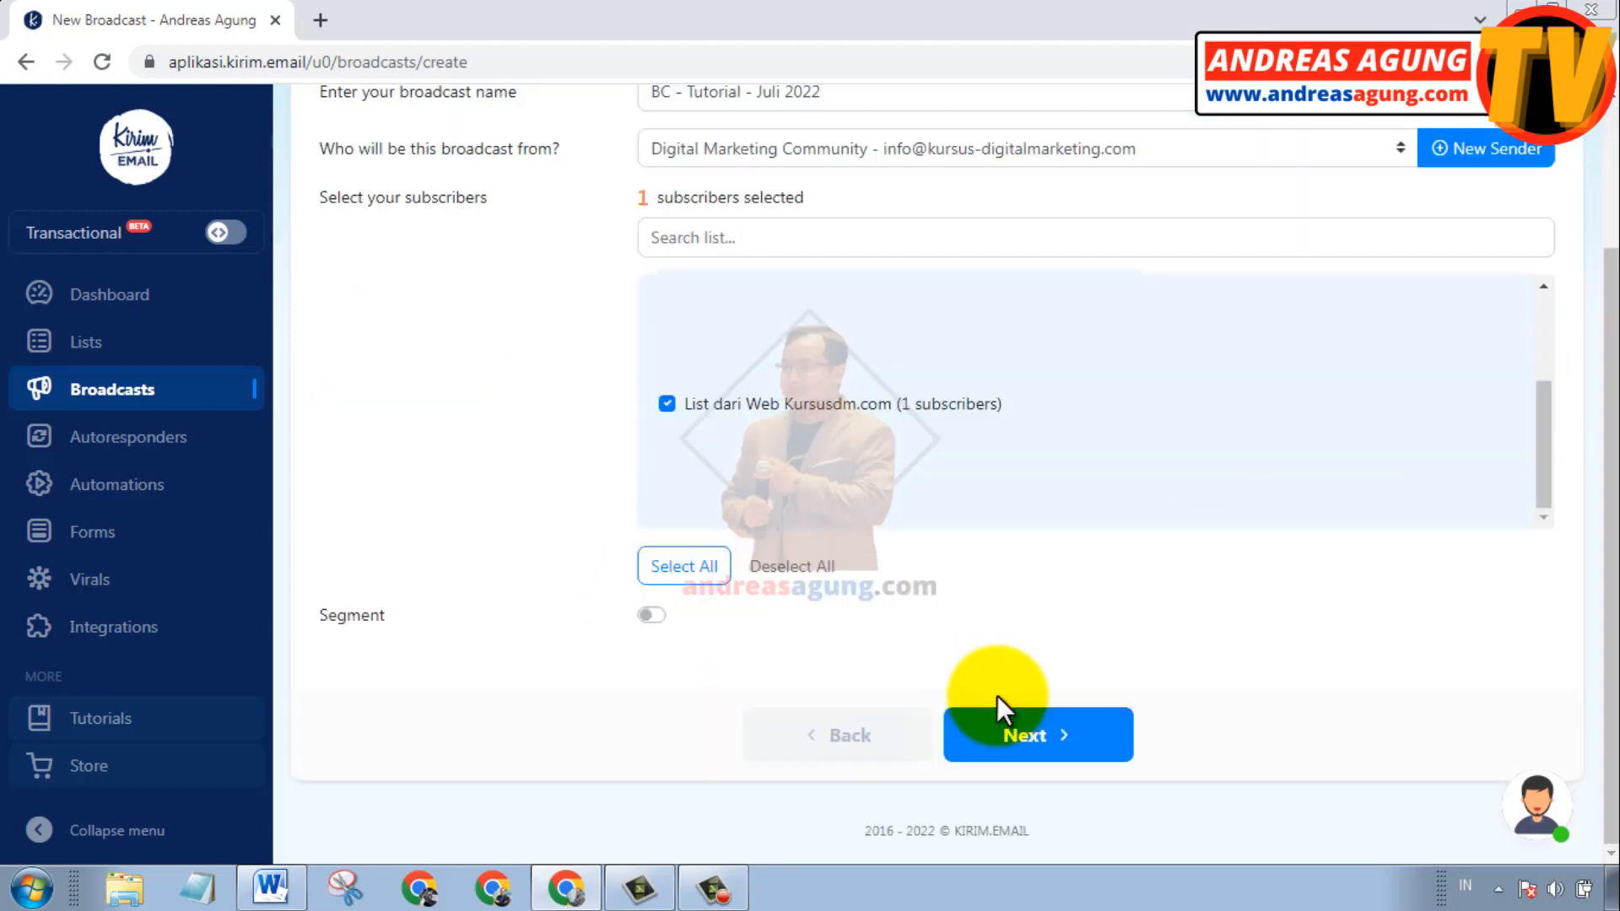
{"action": "left_click", "coordinate": [1056, 737]}
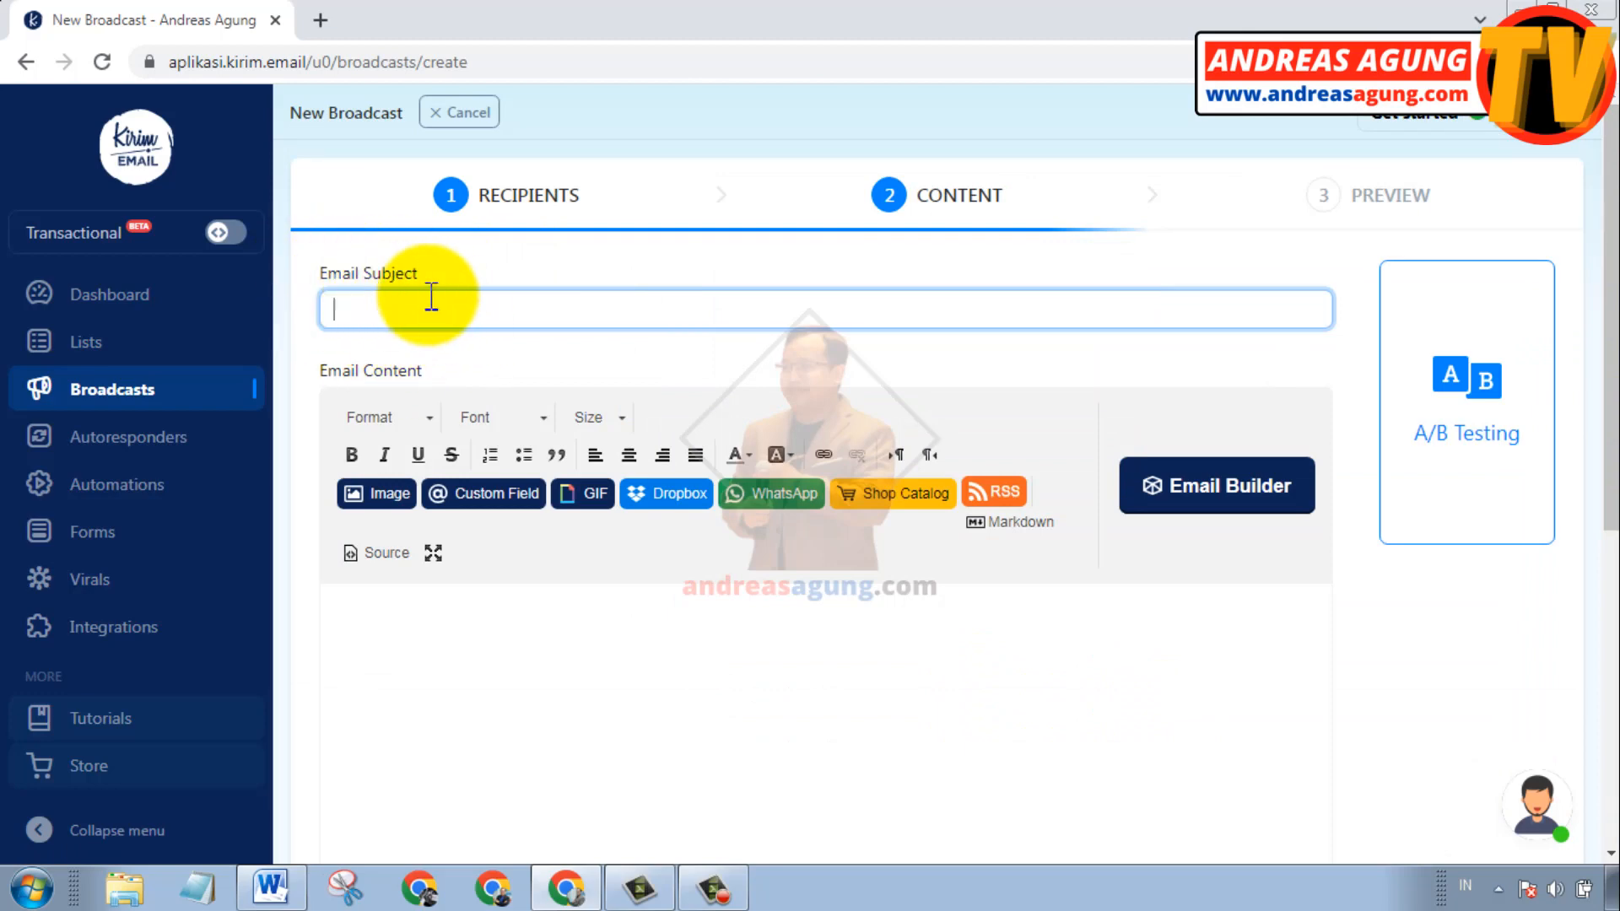
Write the email subject and body about easily making a website without coding, and insert the Subscriber Name field after "Halo" in the body
{"action": "left_click", "coordinate": [375, 626]}
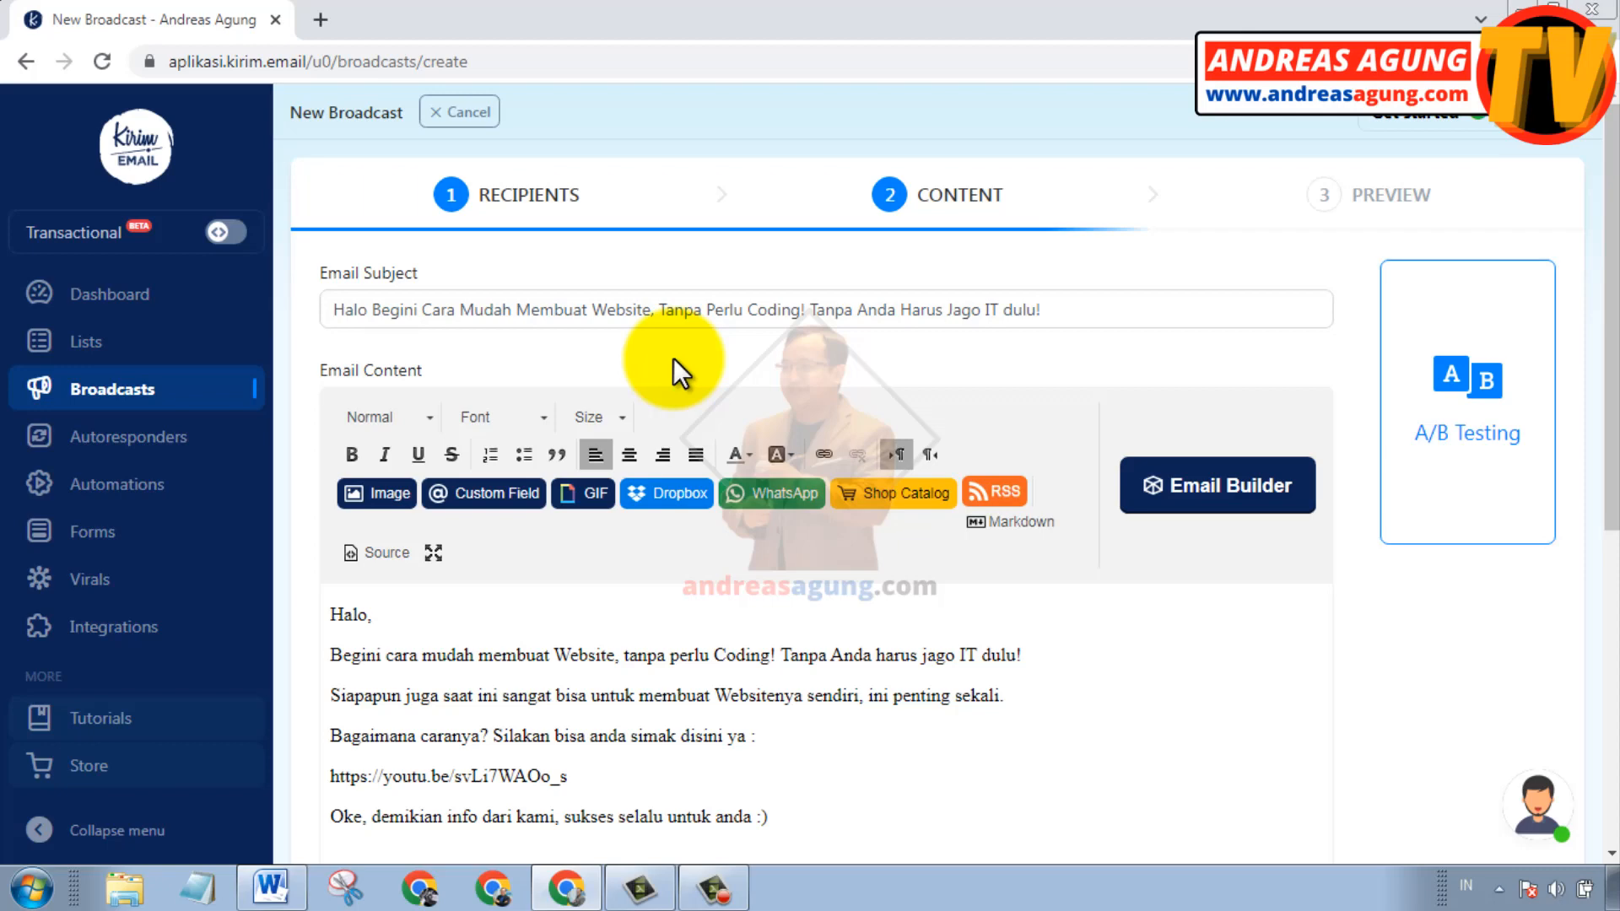
{"action": "left_click", "coordinate": [367, 621]}
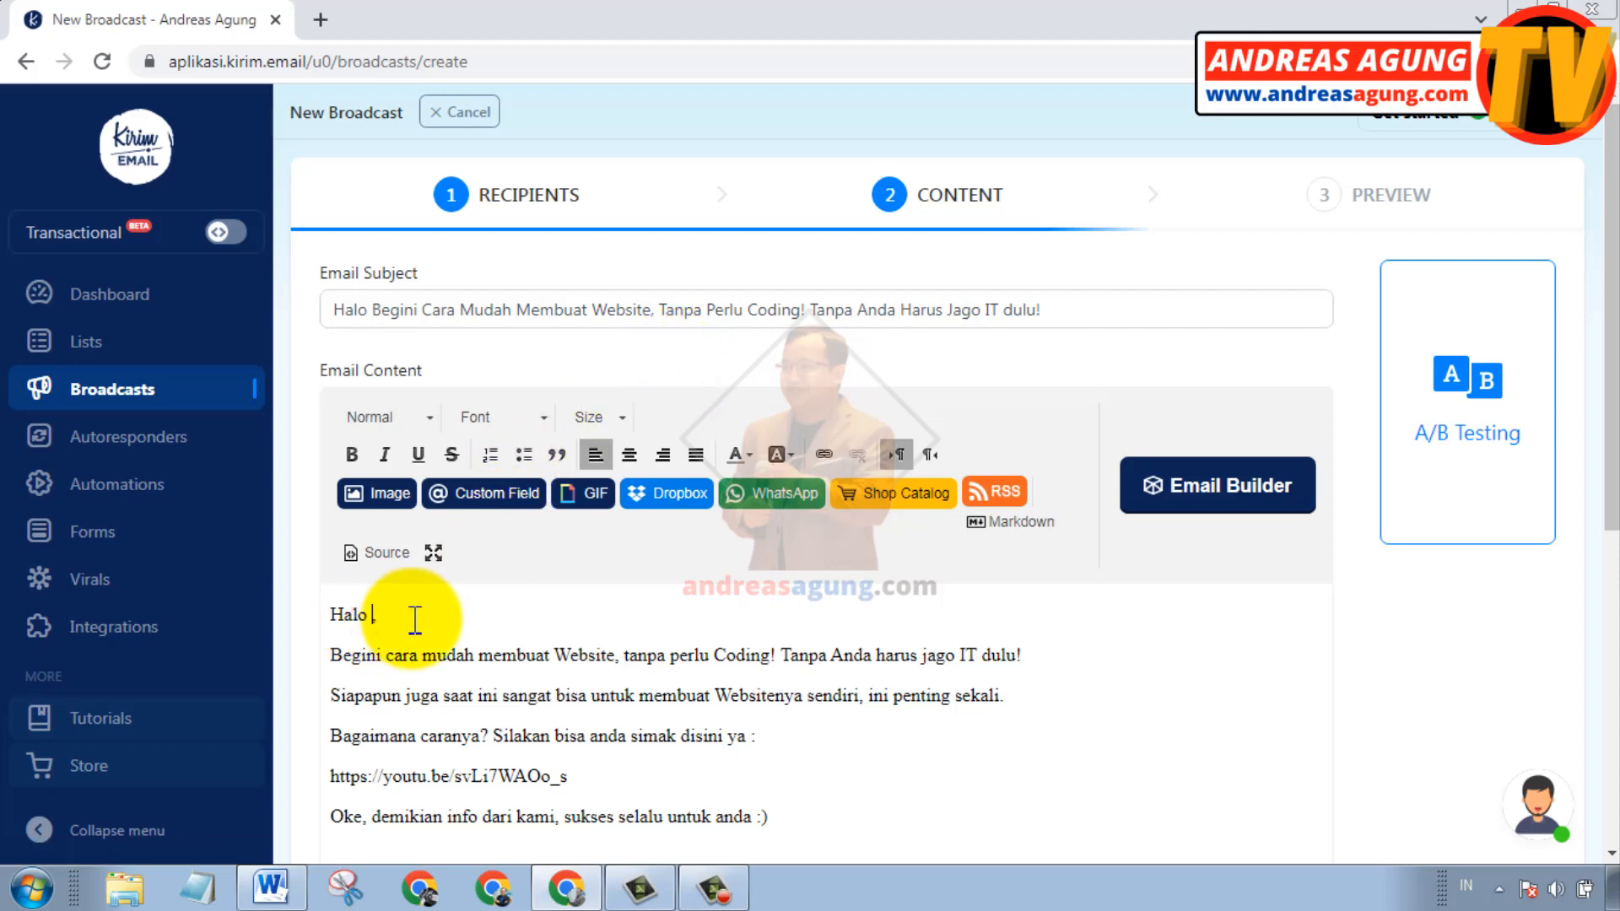
{"action": "left_click", "coordinate": [482, 490]}
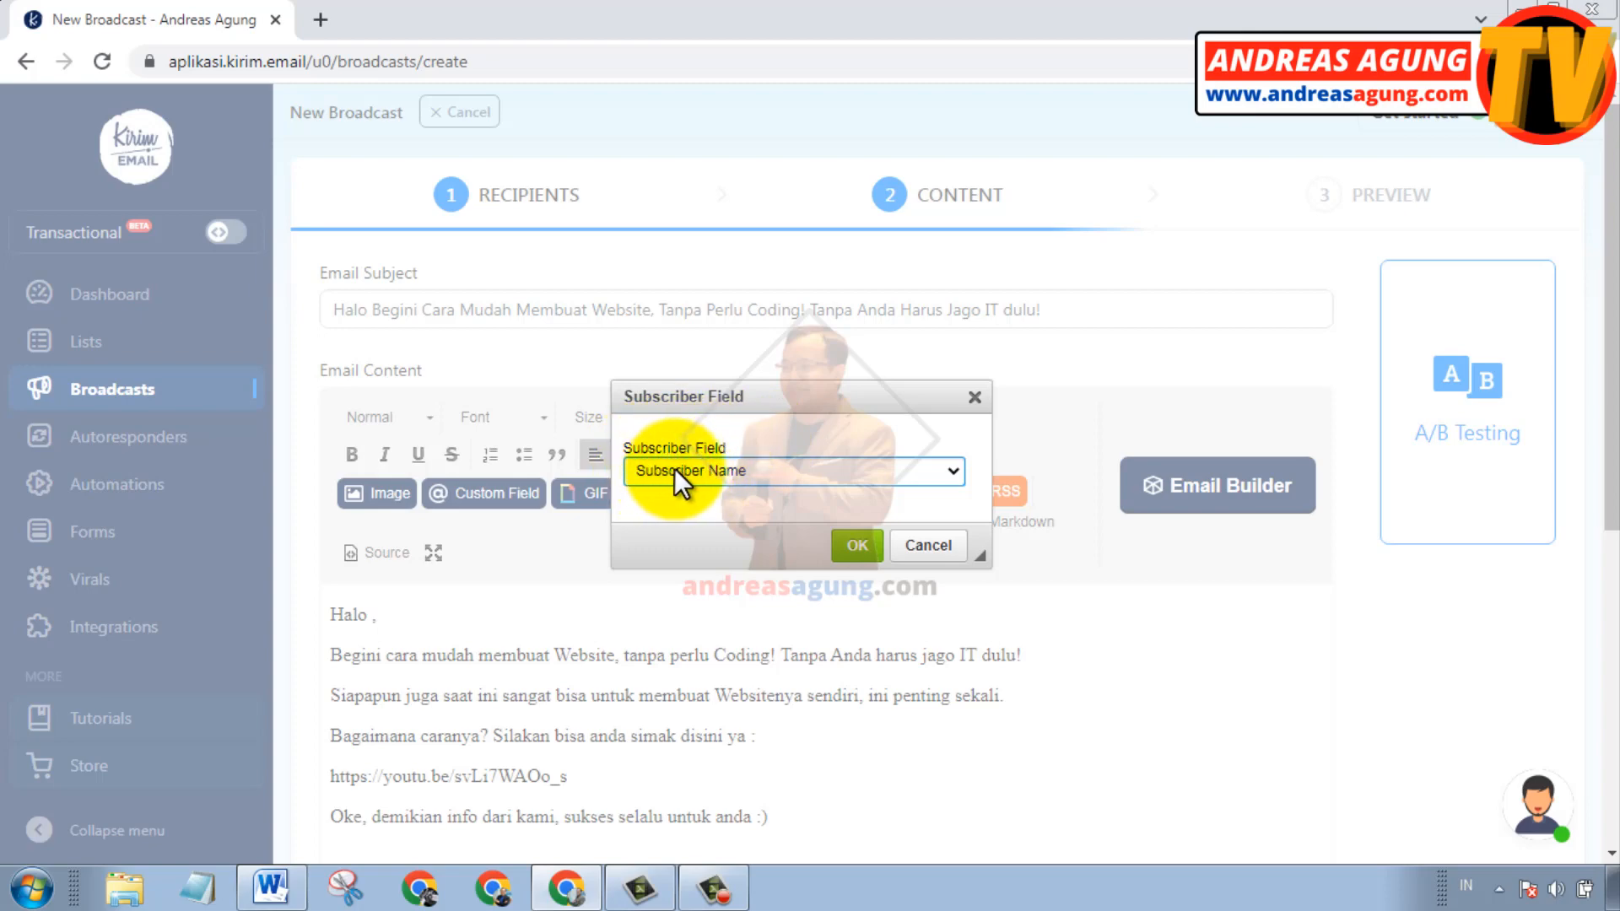
{"action": "left_click", "coordinate": [857, 550]}
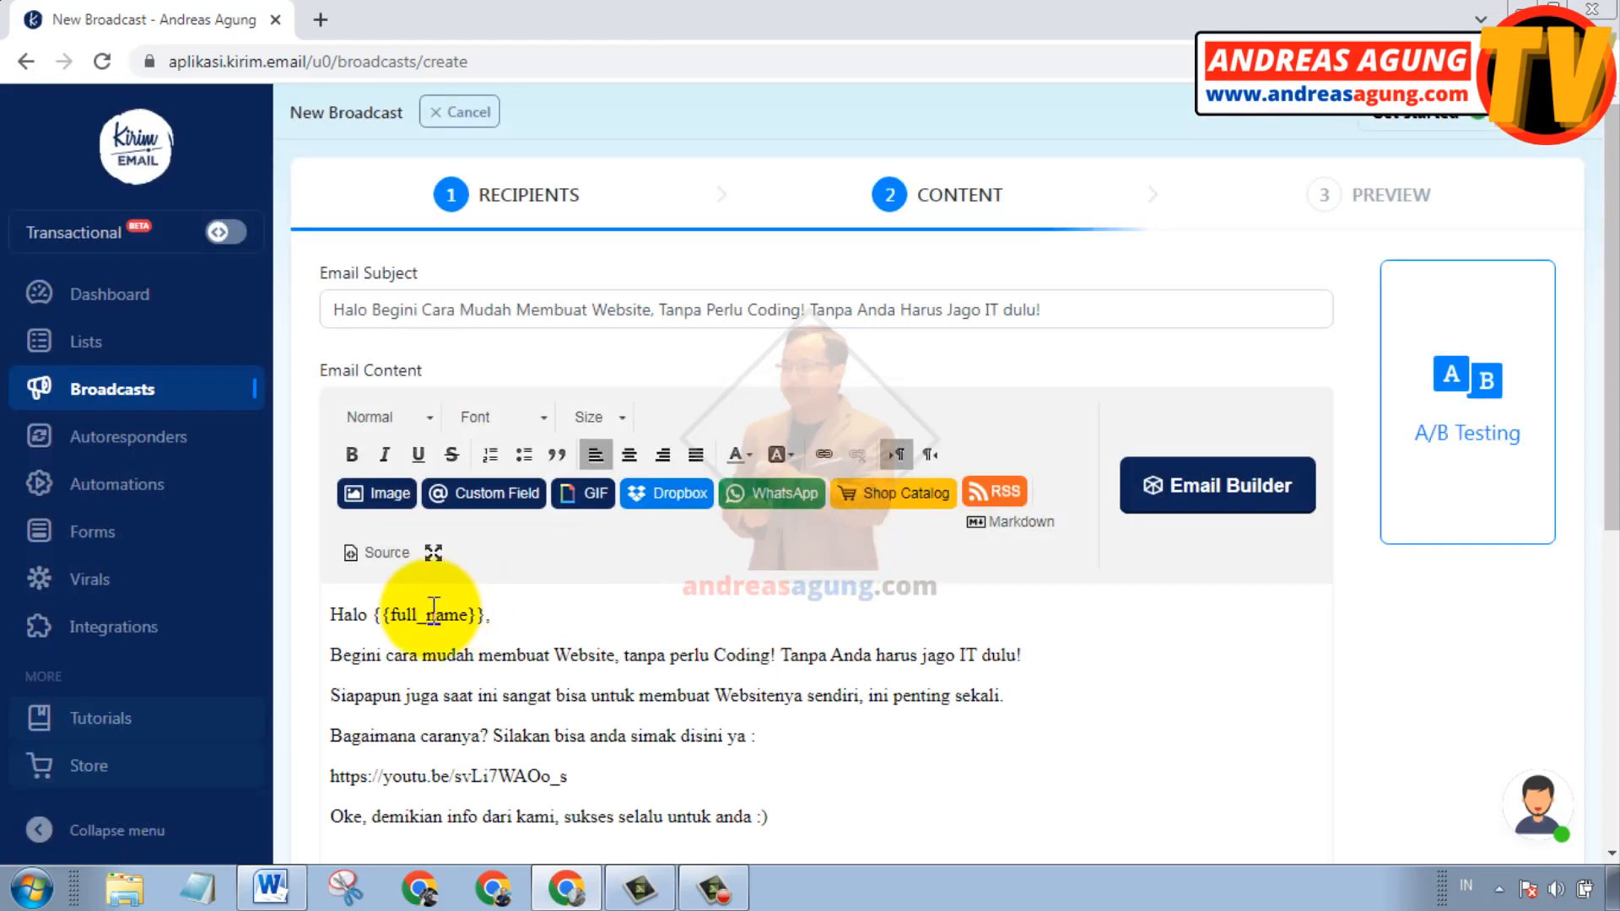
{"action": "left_click", "coordinate": [377, 614]}
{"action": "left_click_drag", "start_coordinate": [376, 615], "coordinate": [486, 614]}
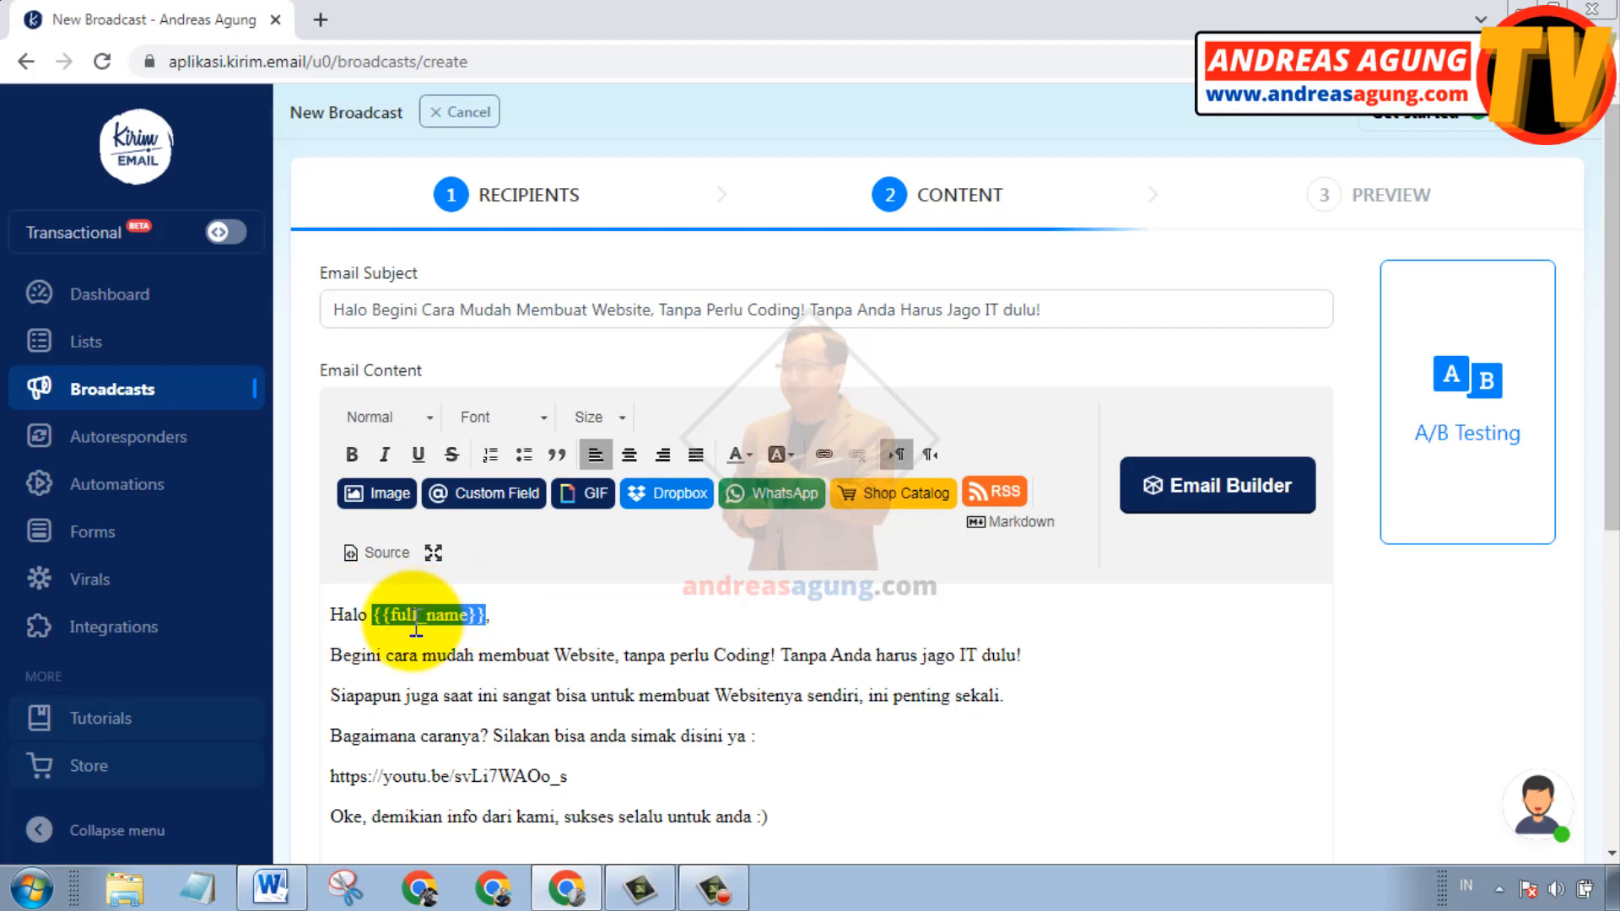
{"action": "left_click", "coordinate": [498, 616]}
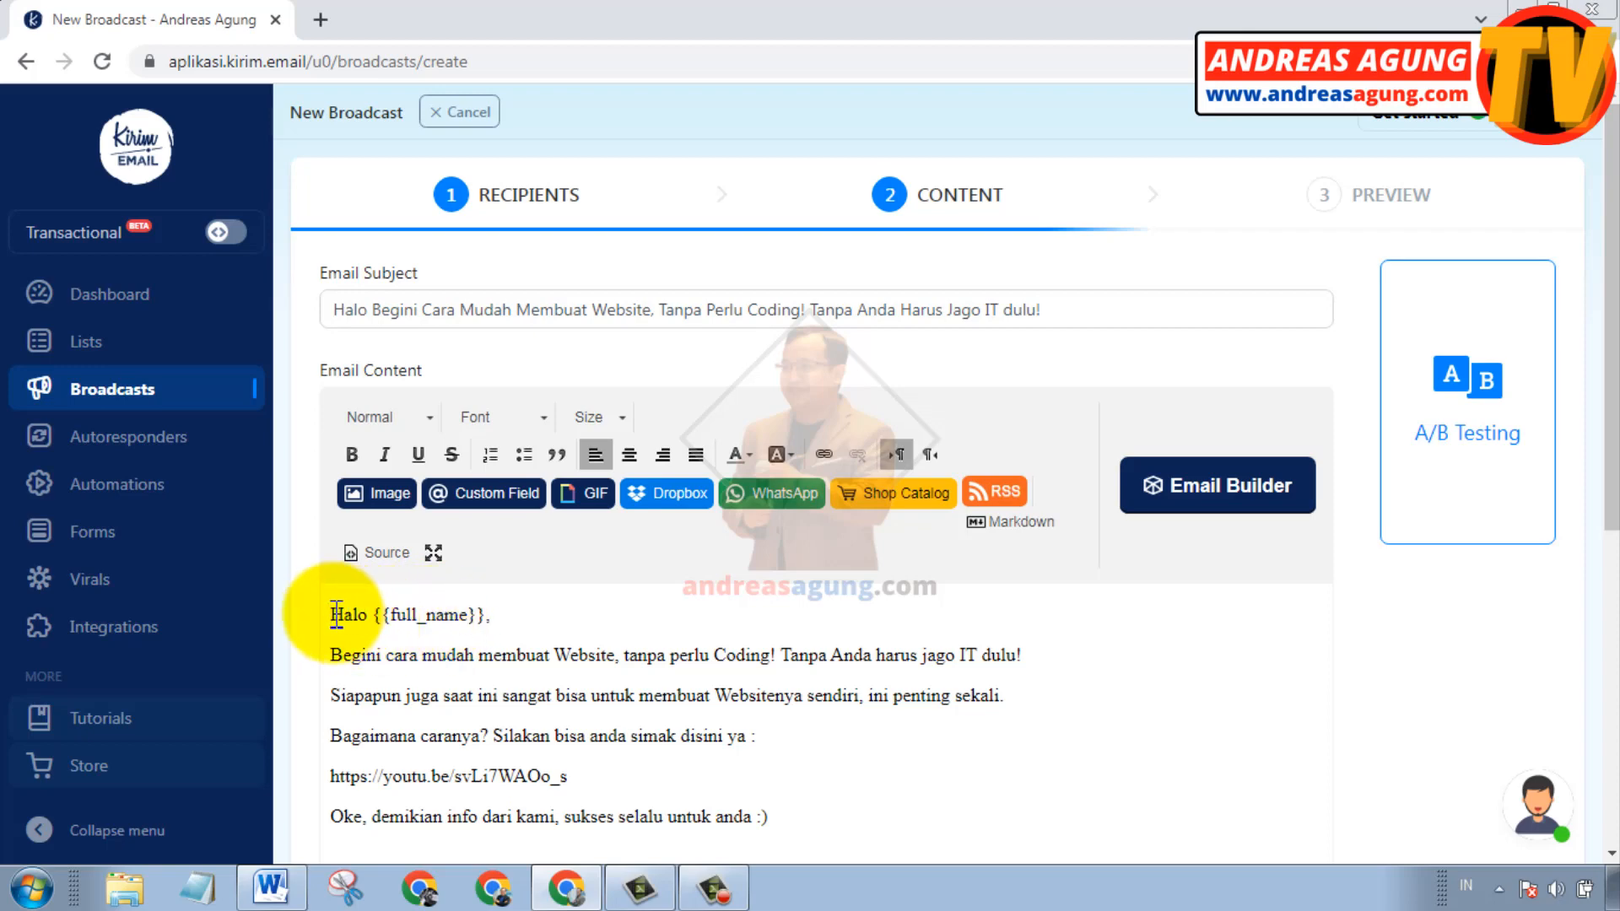
{"action": "left_click", "coordinate": [502, 615]}
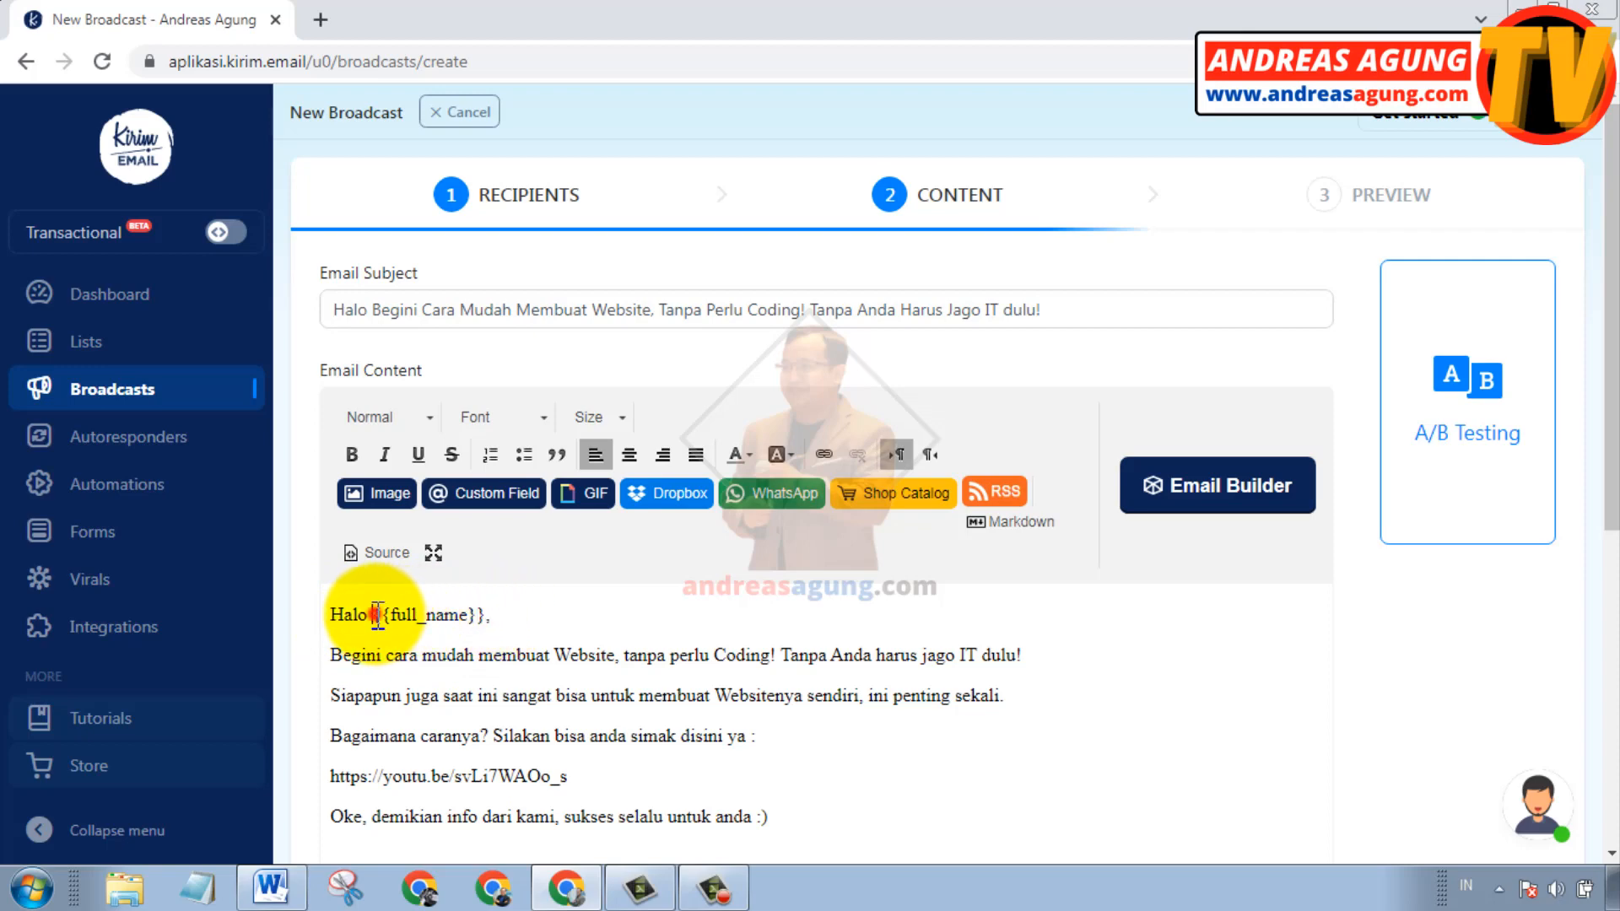
Copy the {{full_name}} placeholder from the greeting to the closing sentence, directly after "Oke"
{"action": "left_click_drag", "start_coordinate": [372, 614], "coordinate": [487, 620]}
{"action": "key", "text": "ctrl+c"}
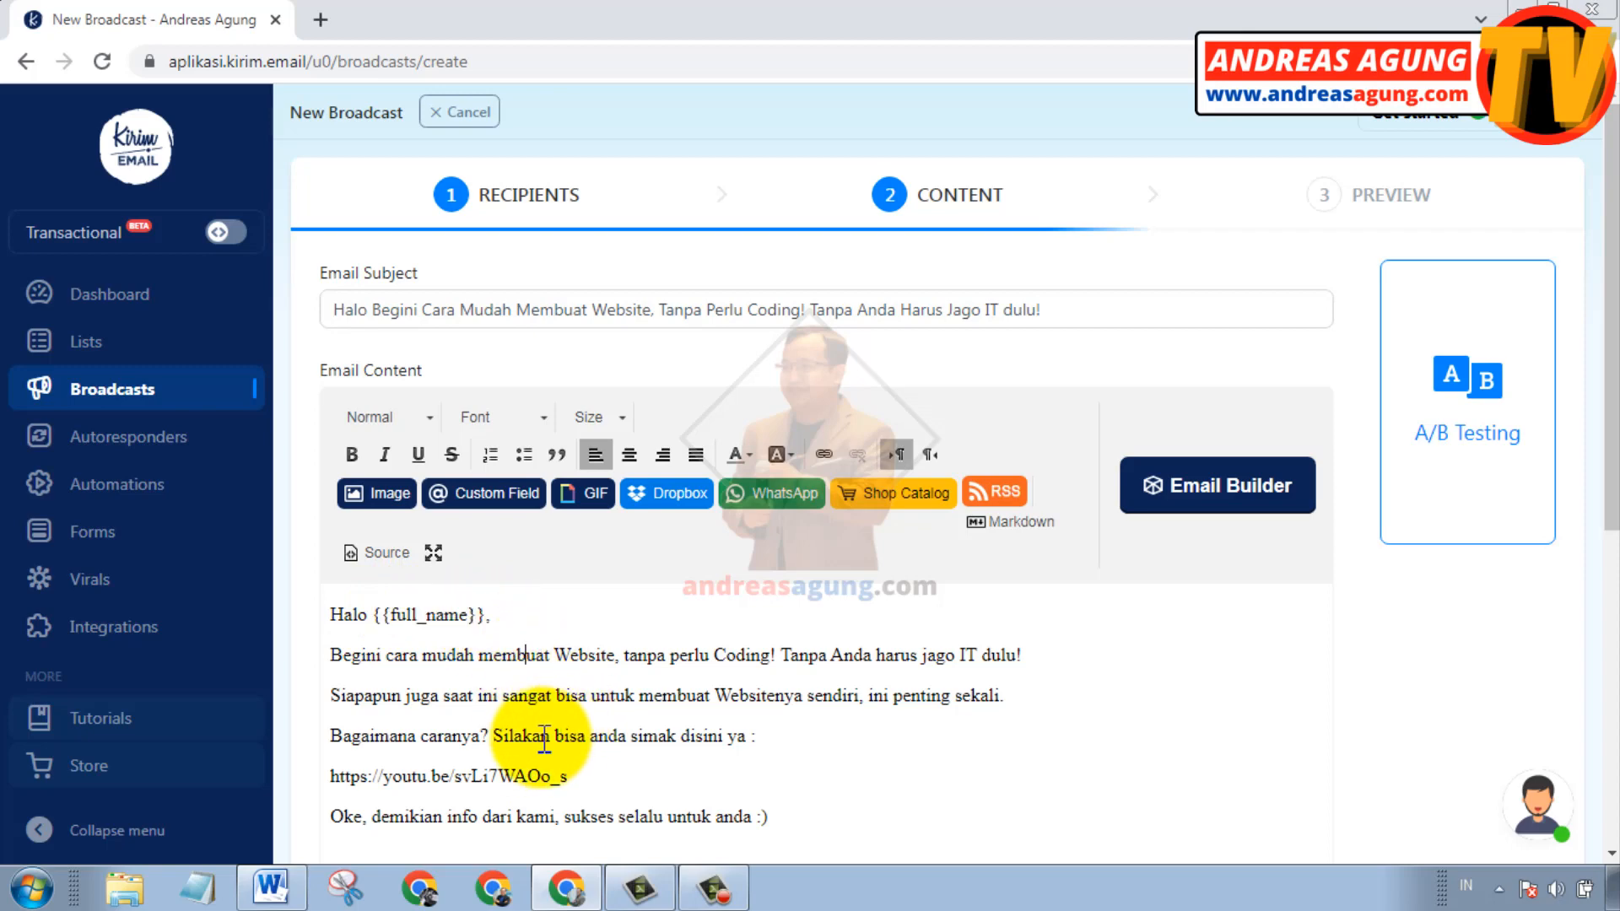
{"action": "left_click", "coordinate": [362, 816]}
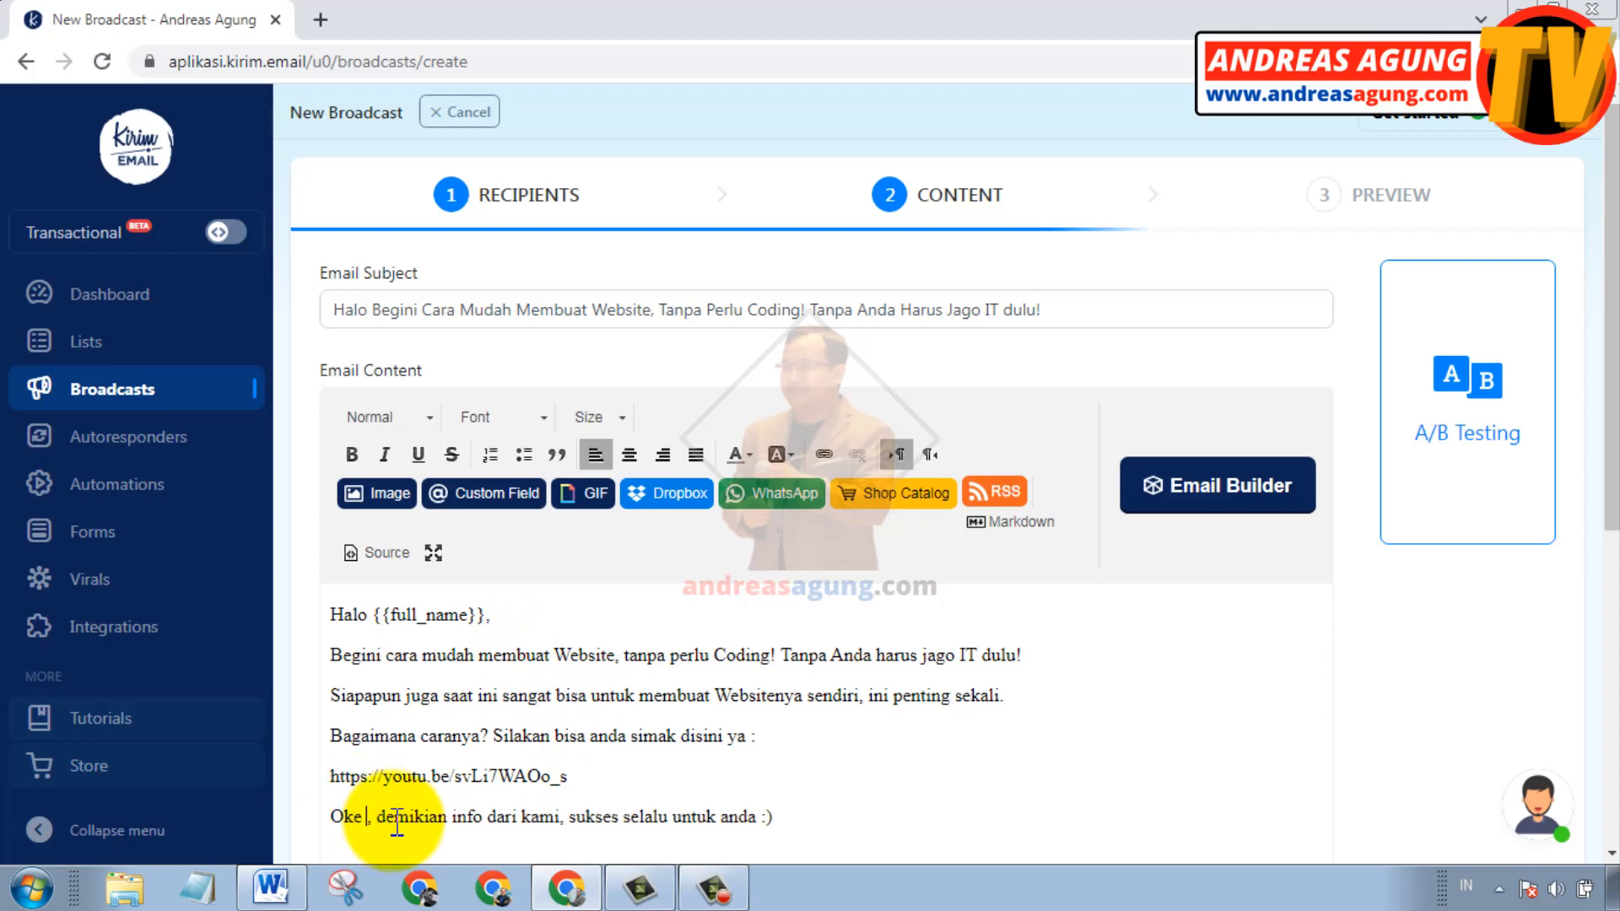
{"action": "key", "text": "ctrl+v"}
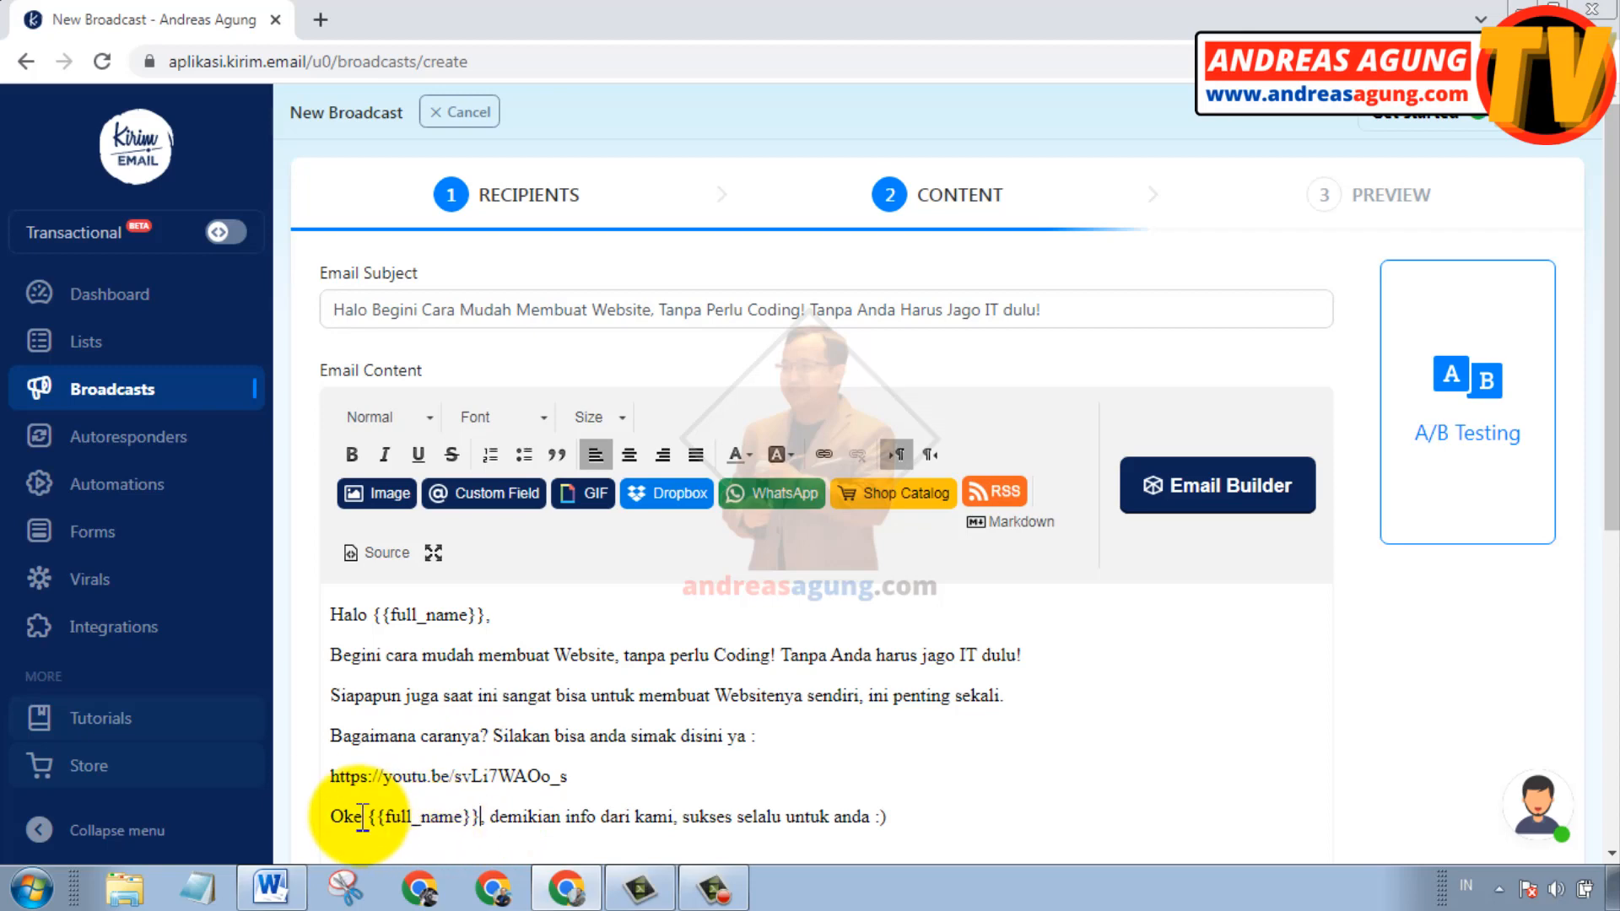
{"action": "left_click", "coordinate": [336, 816]}
{"action": "left_click_drag", "start_coordinate": [336, 816], "coordinate": [684, 816]}
{"action": "left_click", "coordinate": [489, 815]}
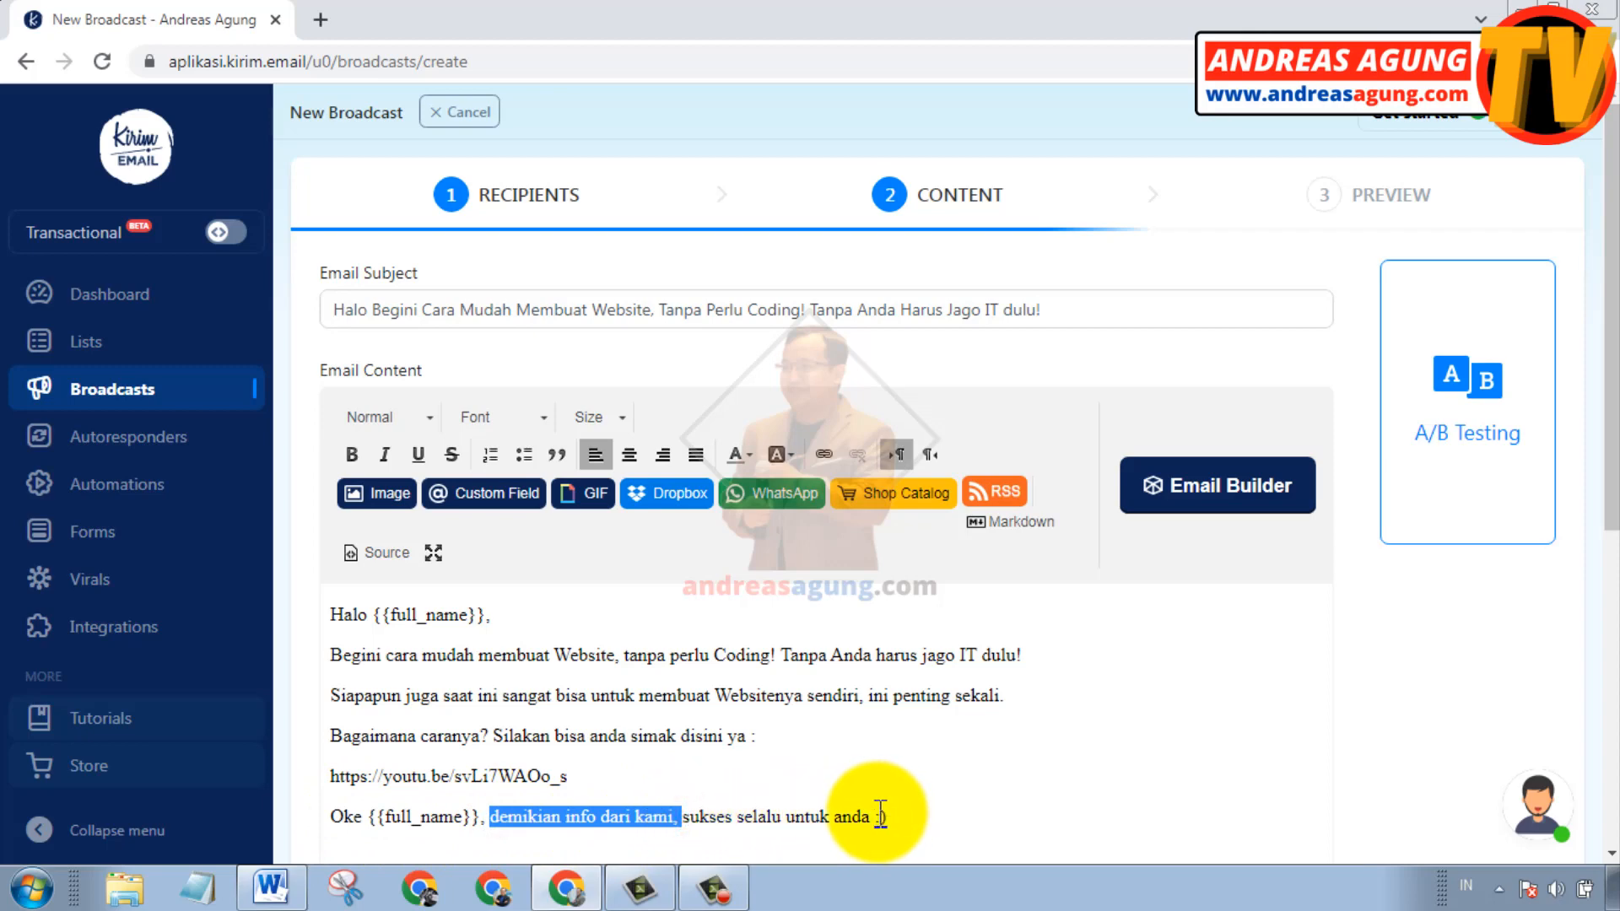
{"action": "left_click_drag", "start_coordinate": [817, 801], "coordinate": [810, 802]}
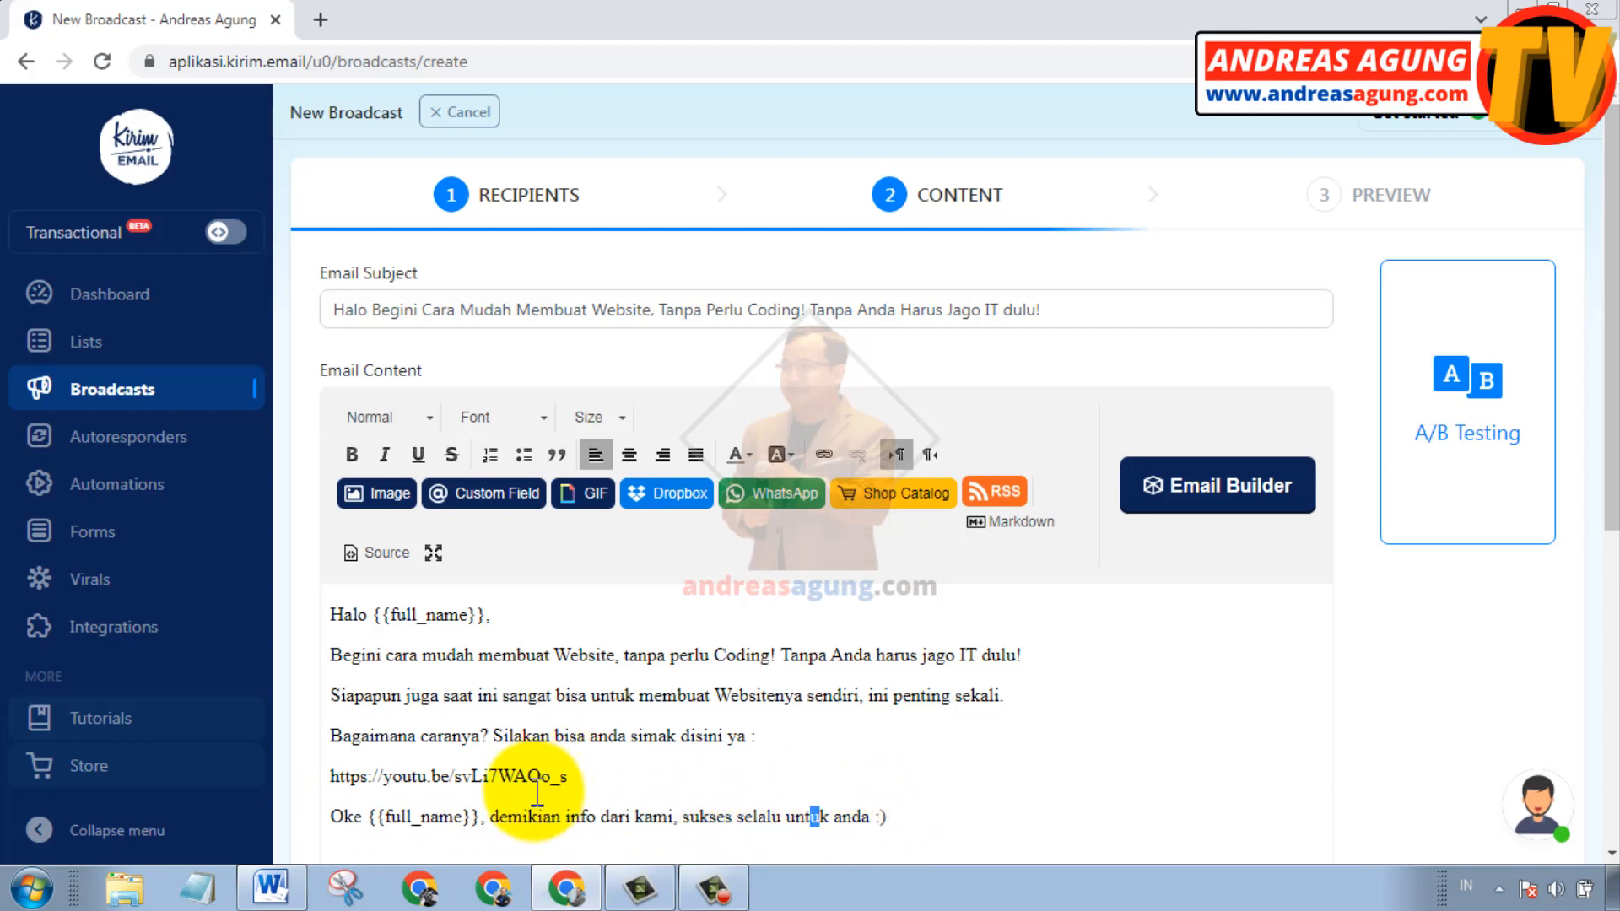
{"action": "left_click", "coordinate": [371, 813]}
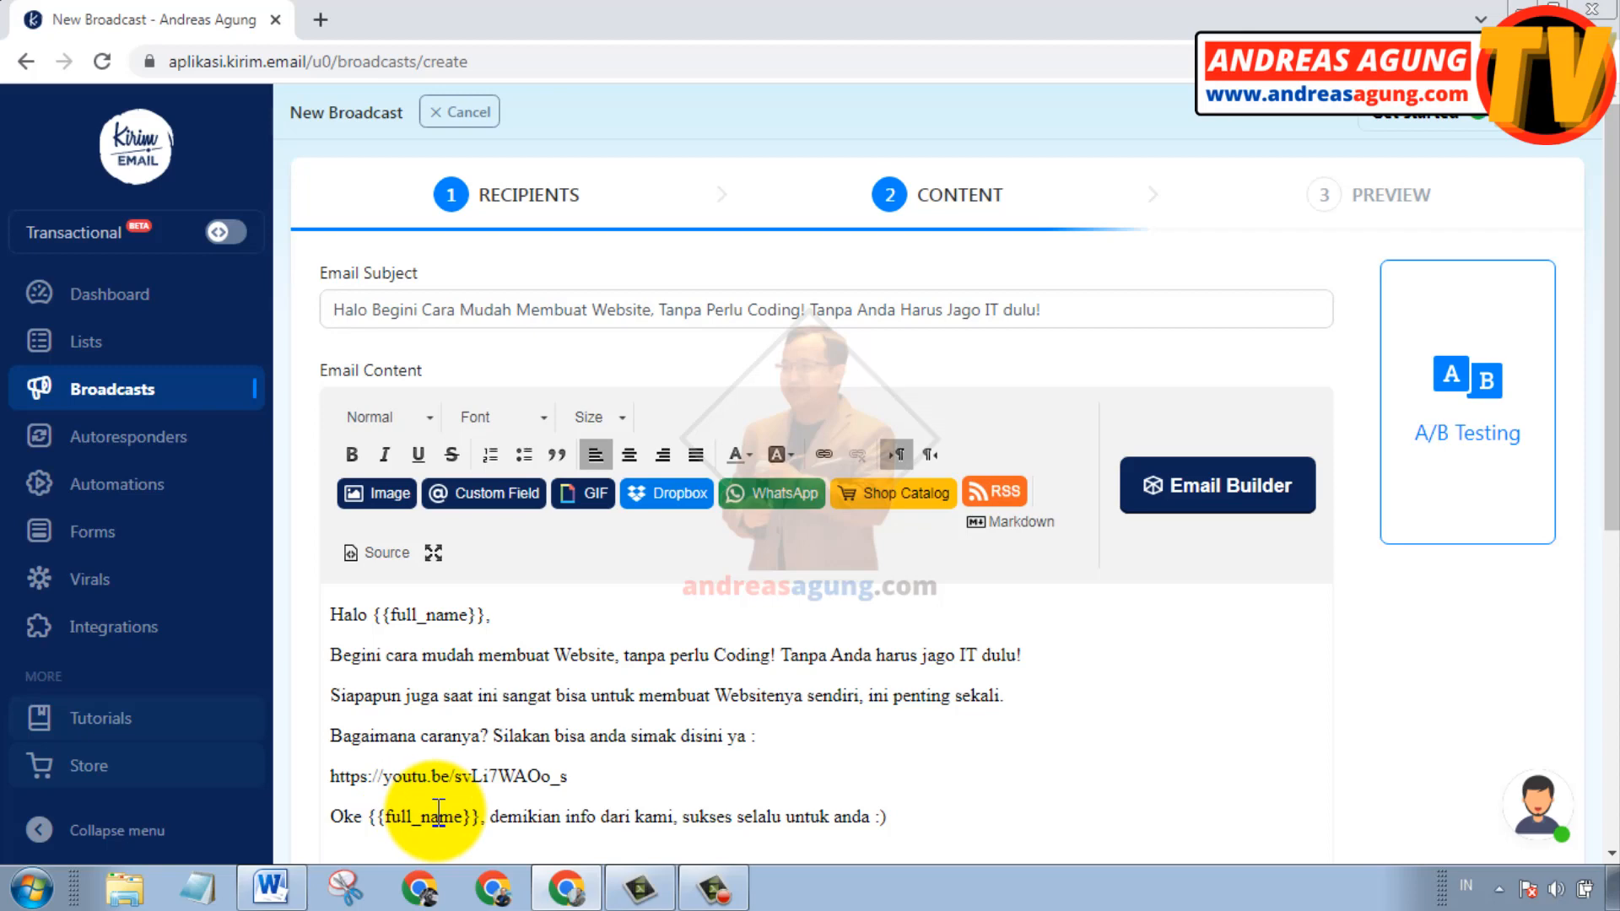
Insert the {{full_name}} placeholder followed by a comma after "Halo" in the email subject
{"action": "left_click", "coordinate": [373, 310]}
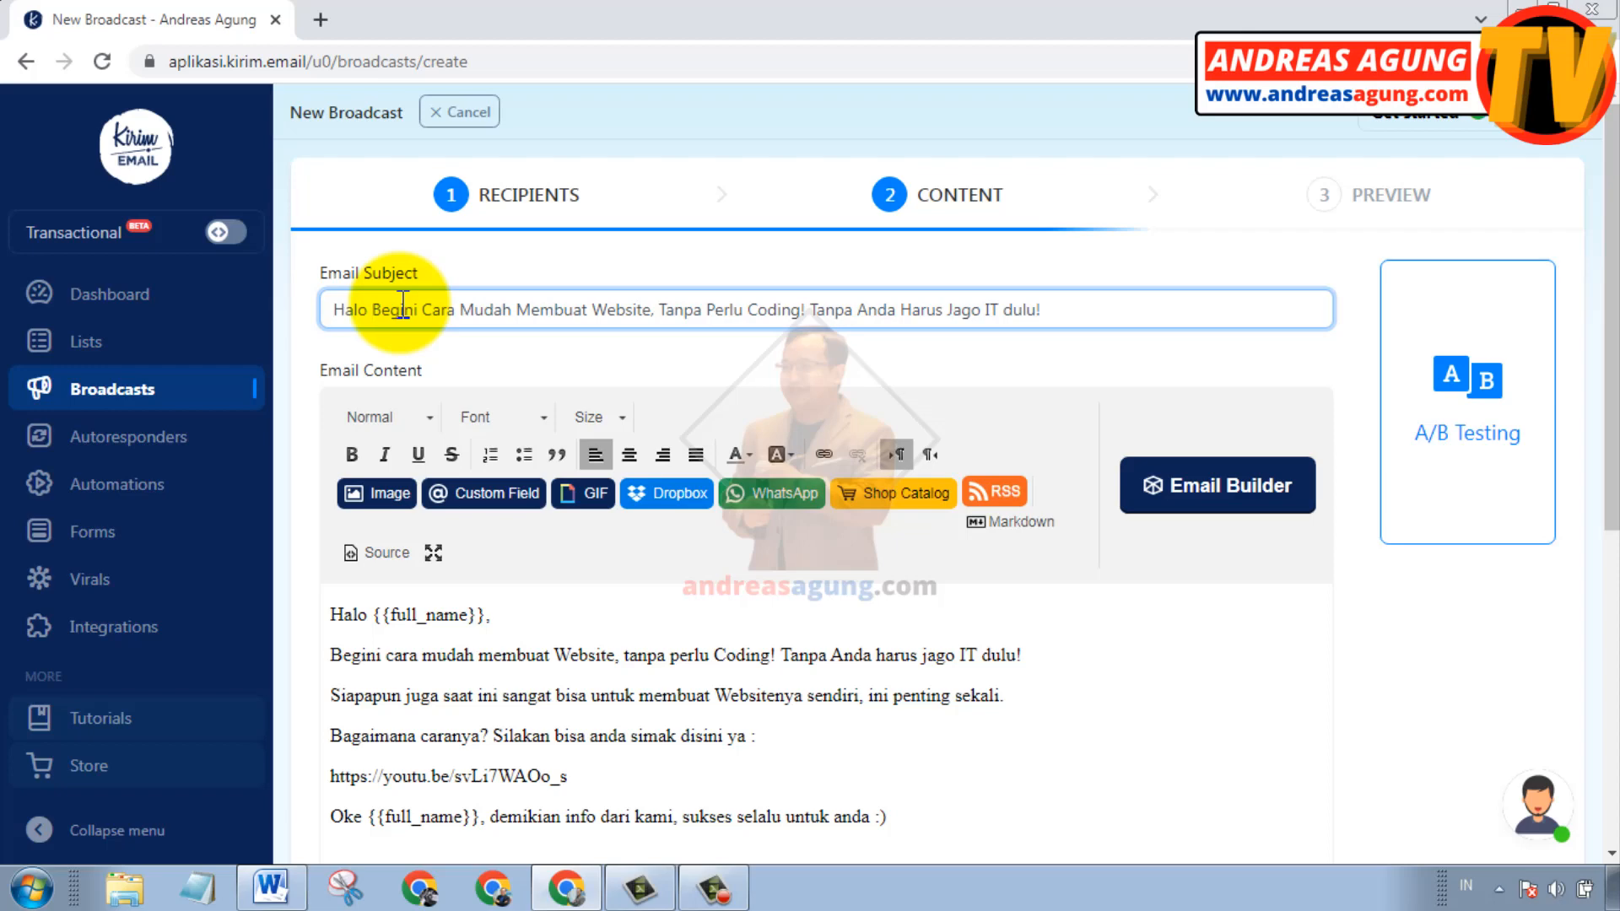
{"action": "key", "text": "ctrl+v"}
{"action": "type", "text": ","}
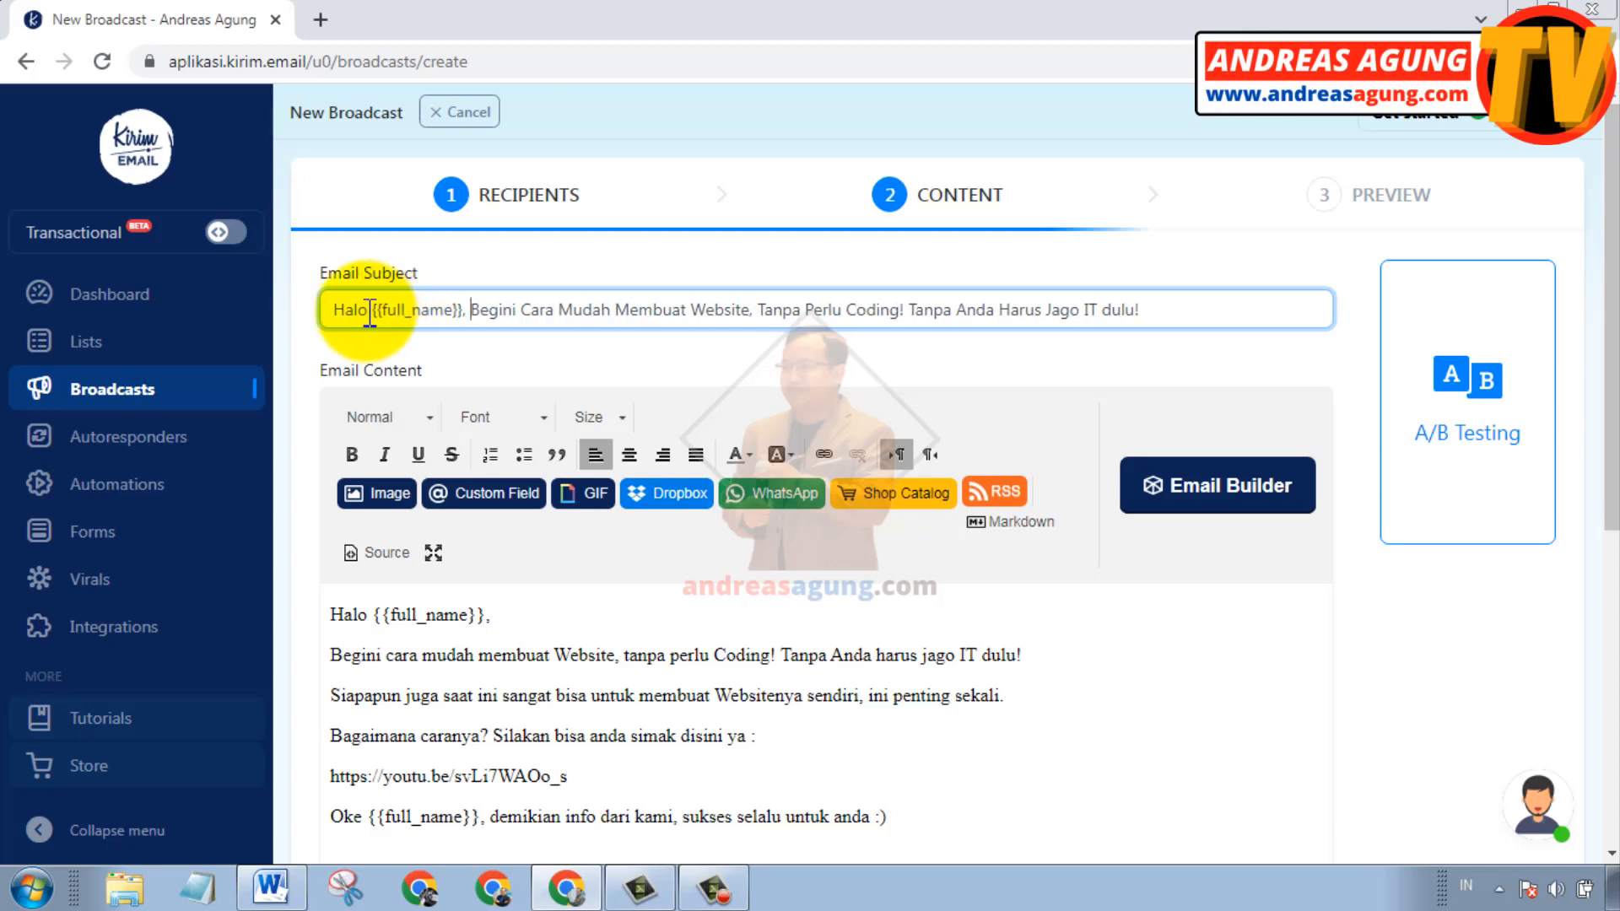
{"action": "left_click_drag", "start_coordinate": [376, 310], "coordinate": [466, 310]}
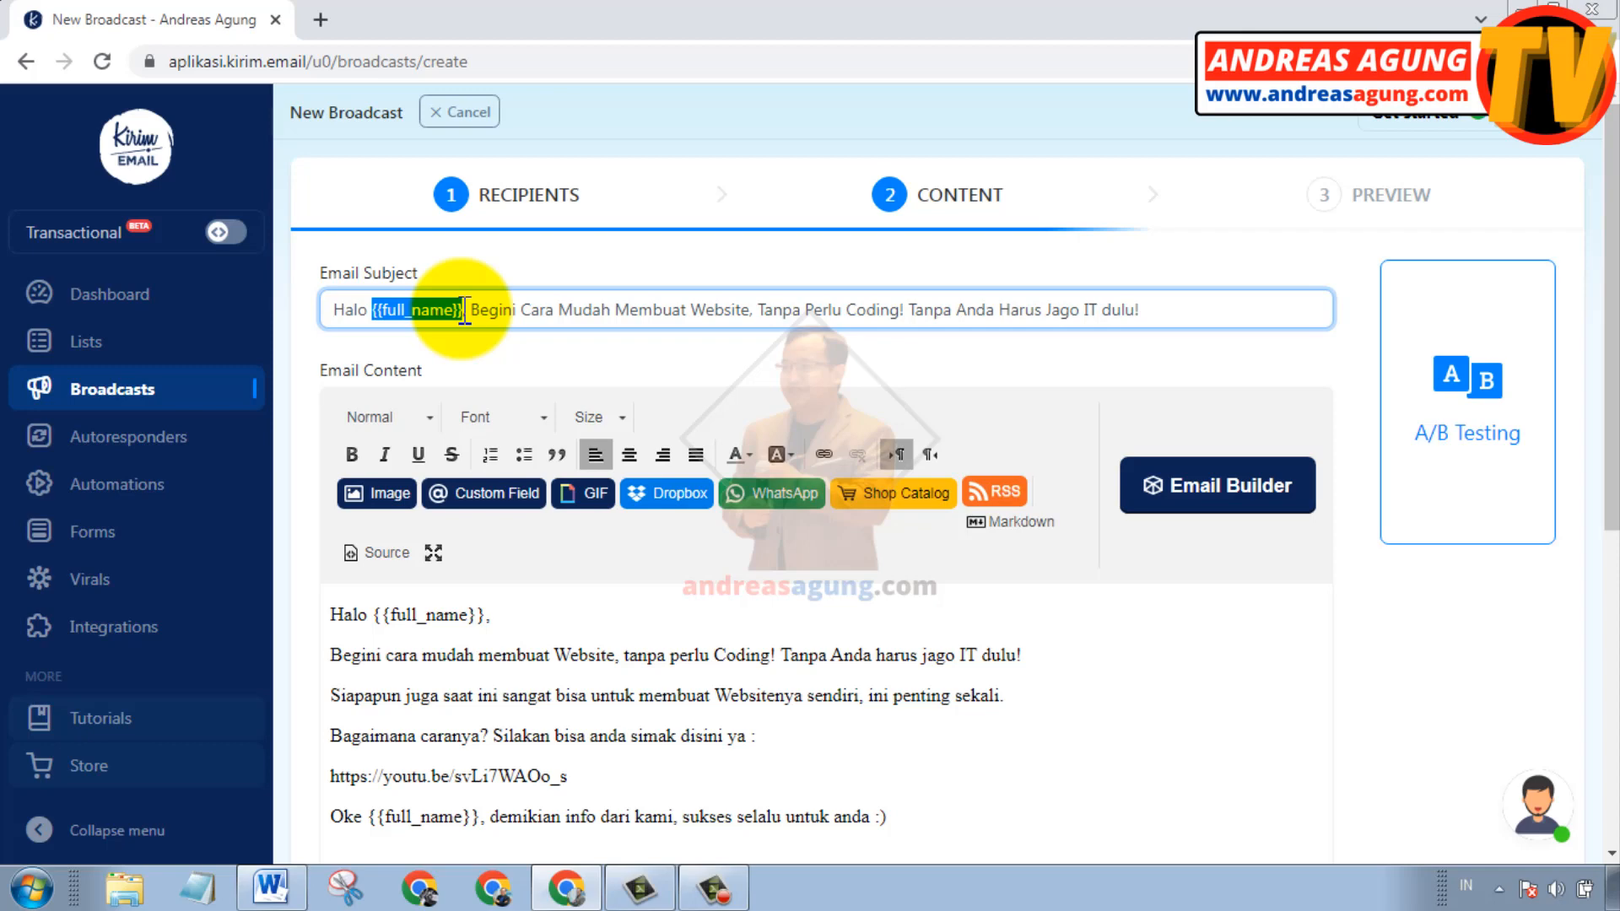
{"action": "left_click", "coordinate": [470, 310]}
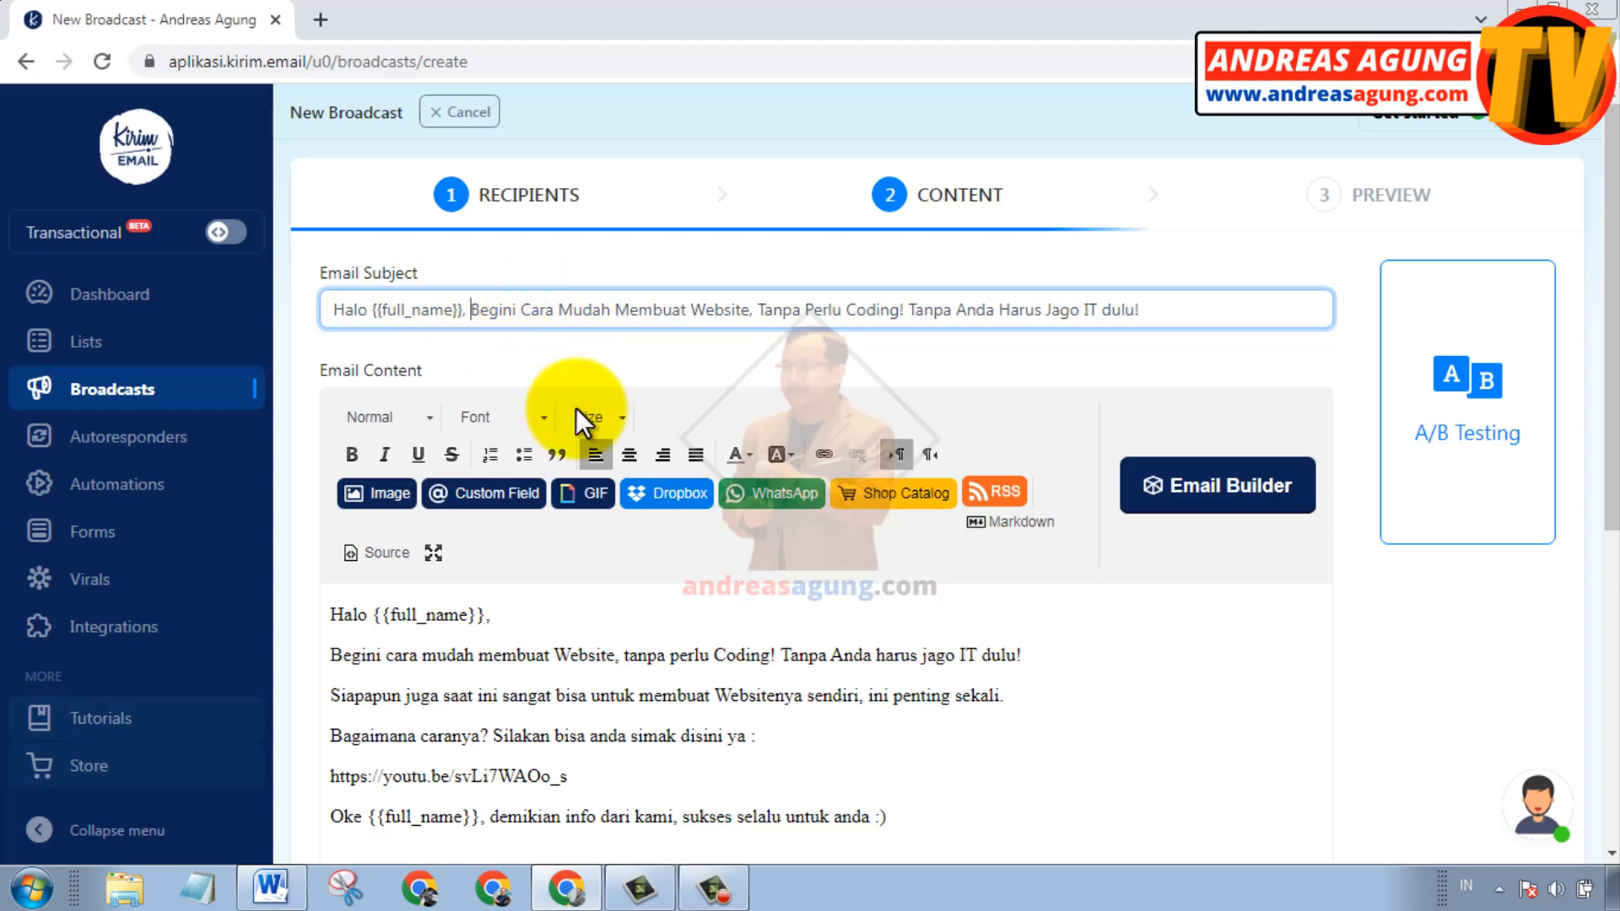
{"action": "left_click", "coordinate": [493, 579]}
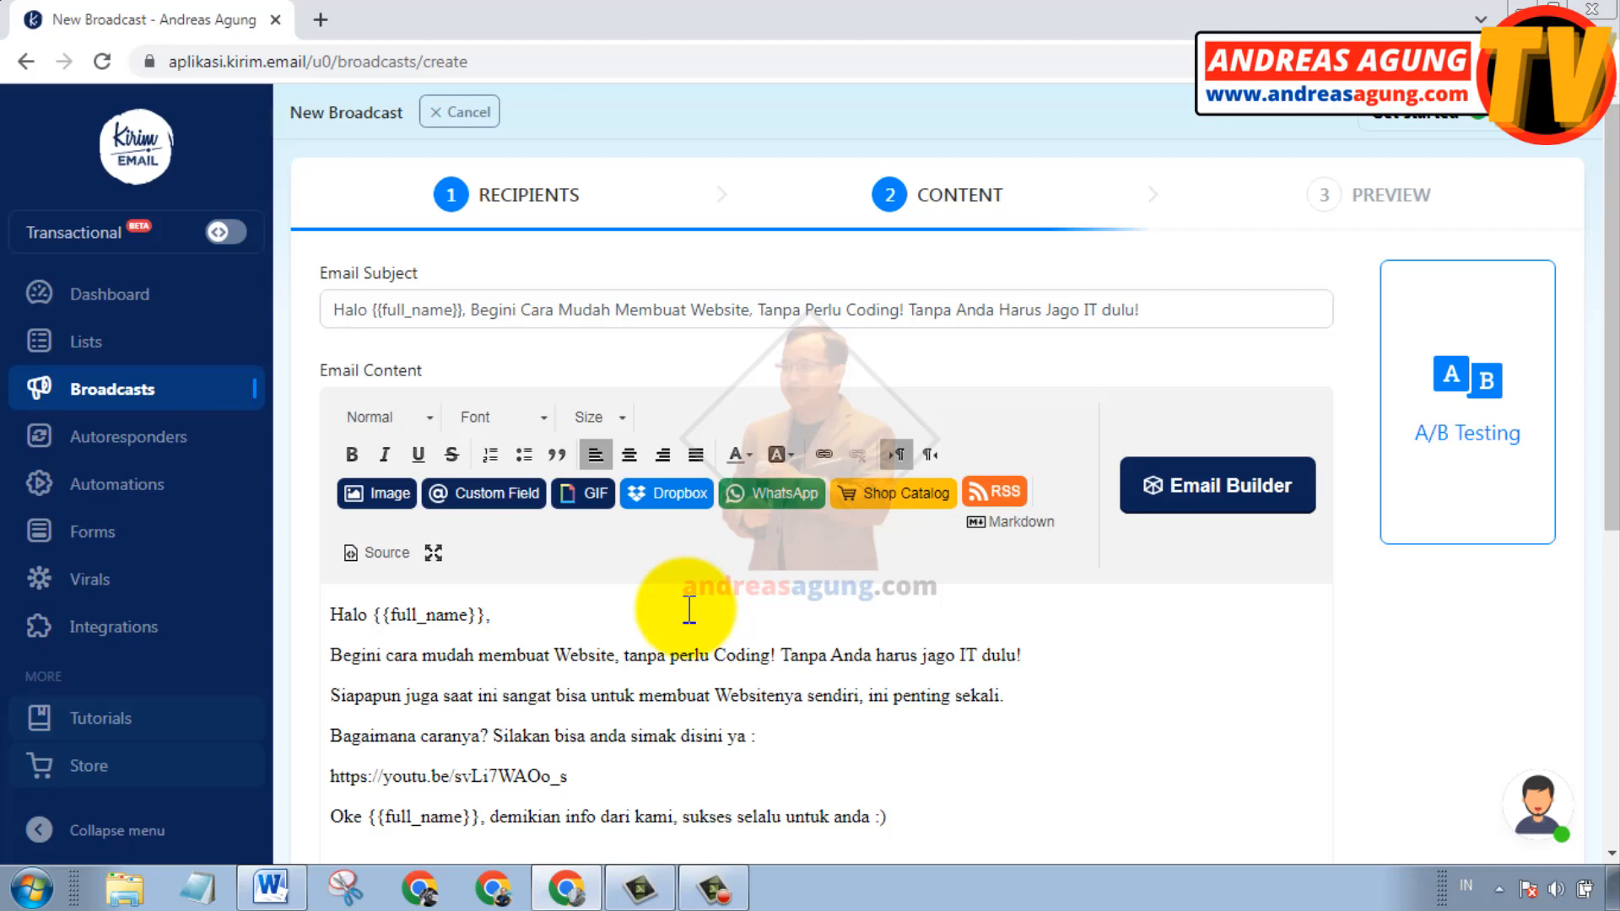
Insert the website tutorial's thumbnail image on a new line below the YouTube link in the email body
{"action": "scroll", "coordinate": [689, 609], "scroll_direction": "down", "scroll_amount": 1}
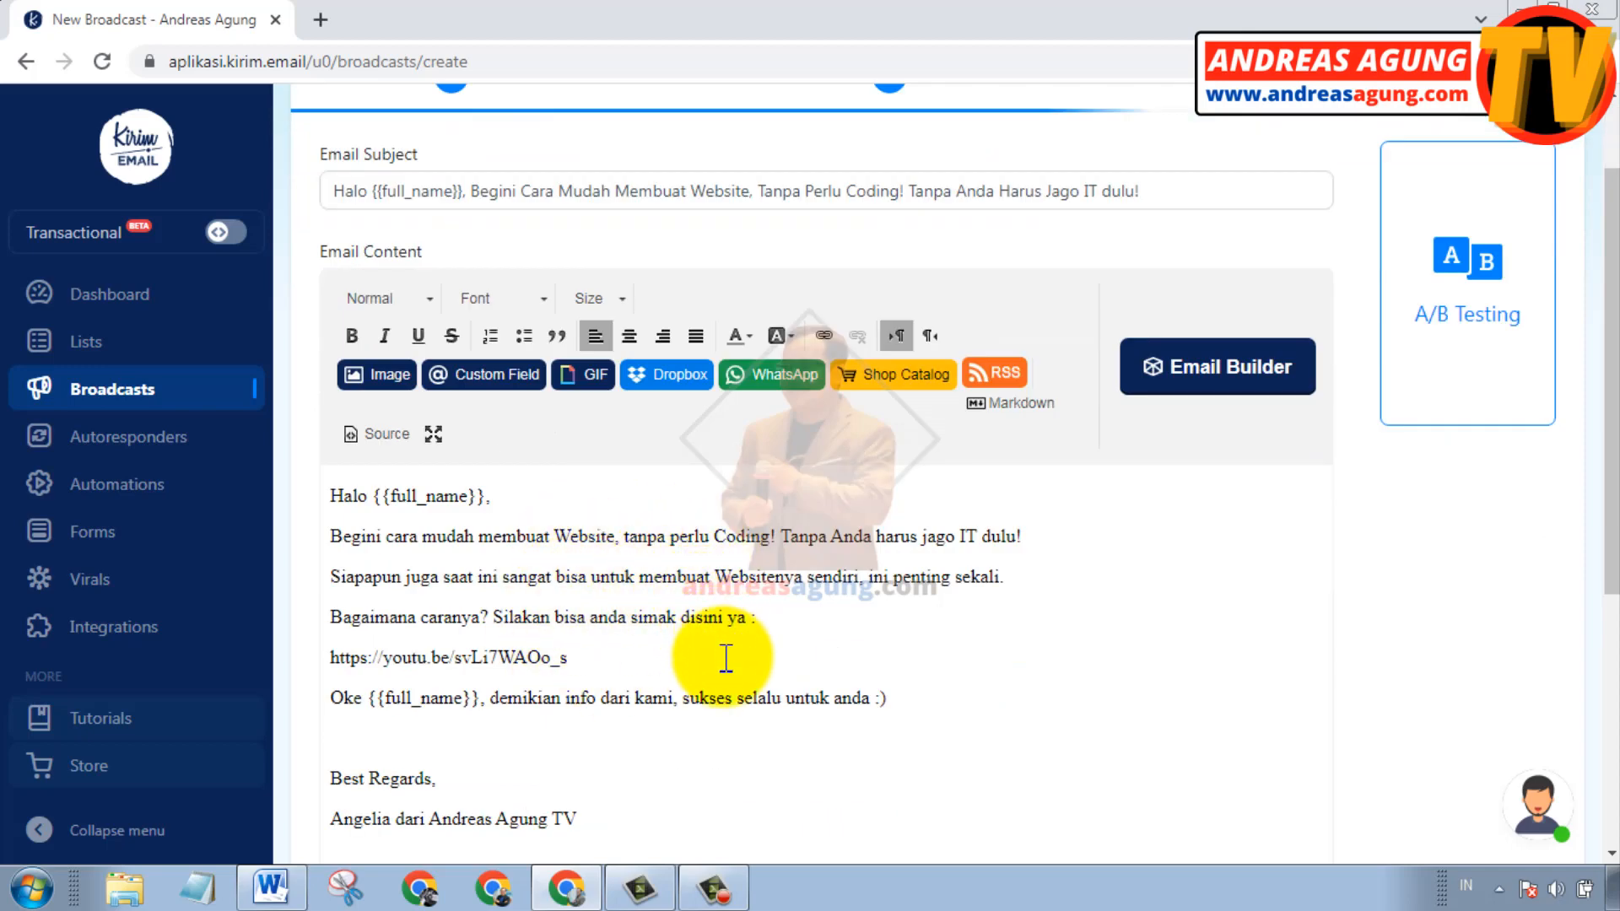
{"action": "left_click", "coordinate": [606, 657]}
{"action": "key", "text": "Return"}
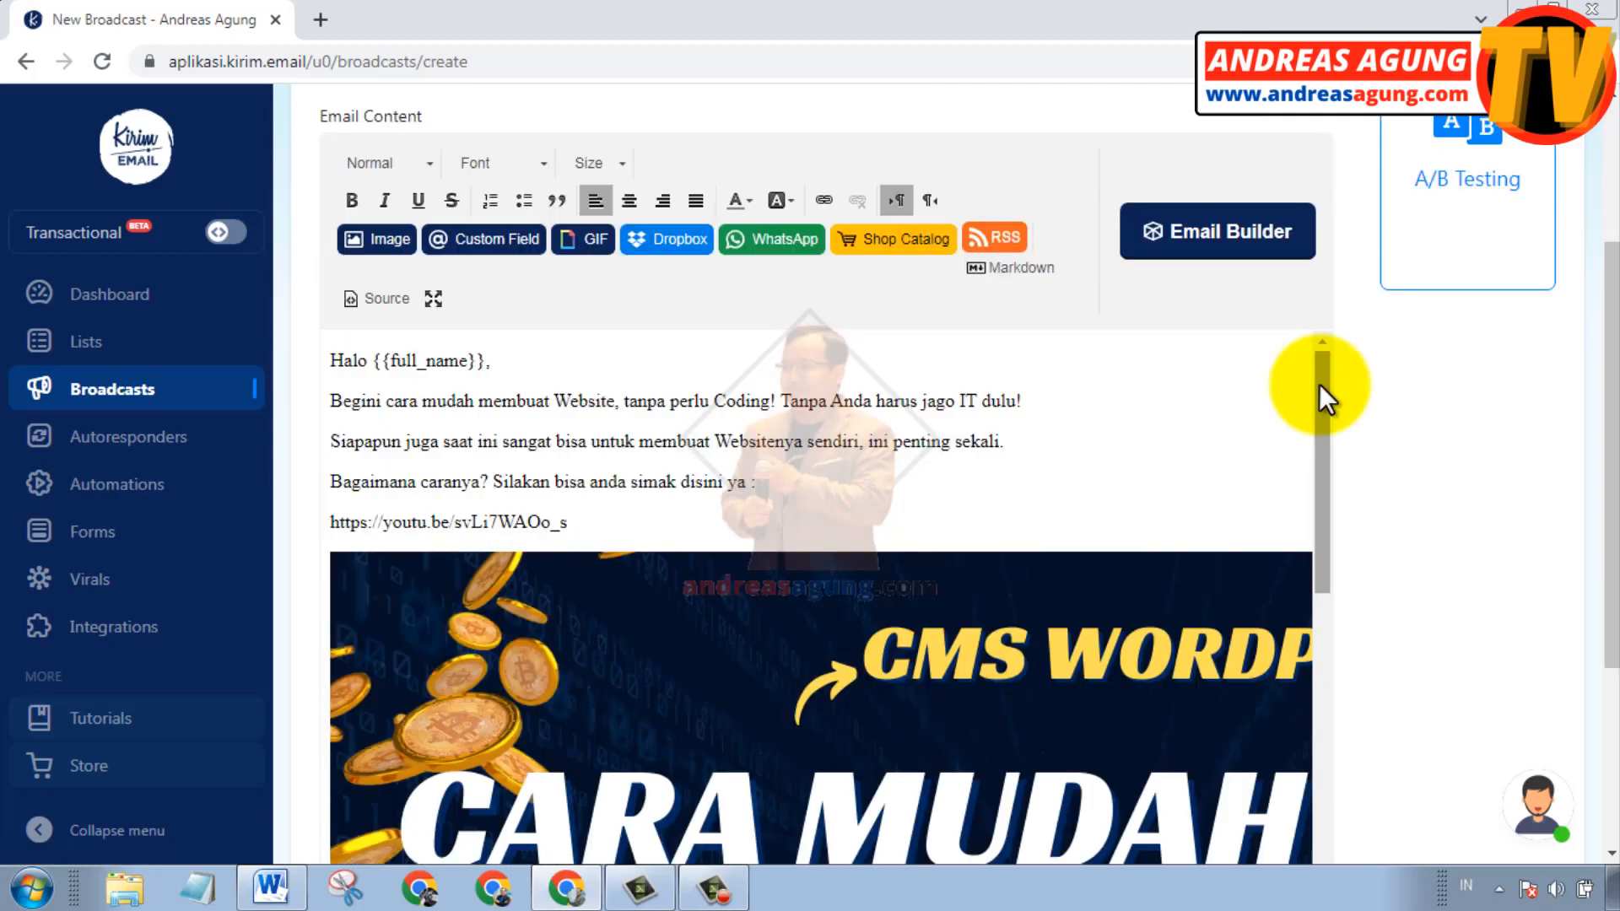
{"action": "left_click_drag", "start_coordinate": [1318, 383], "coordinate": [1283, 669]}
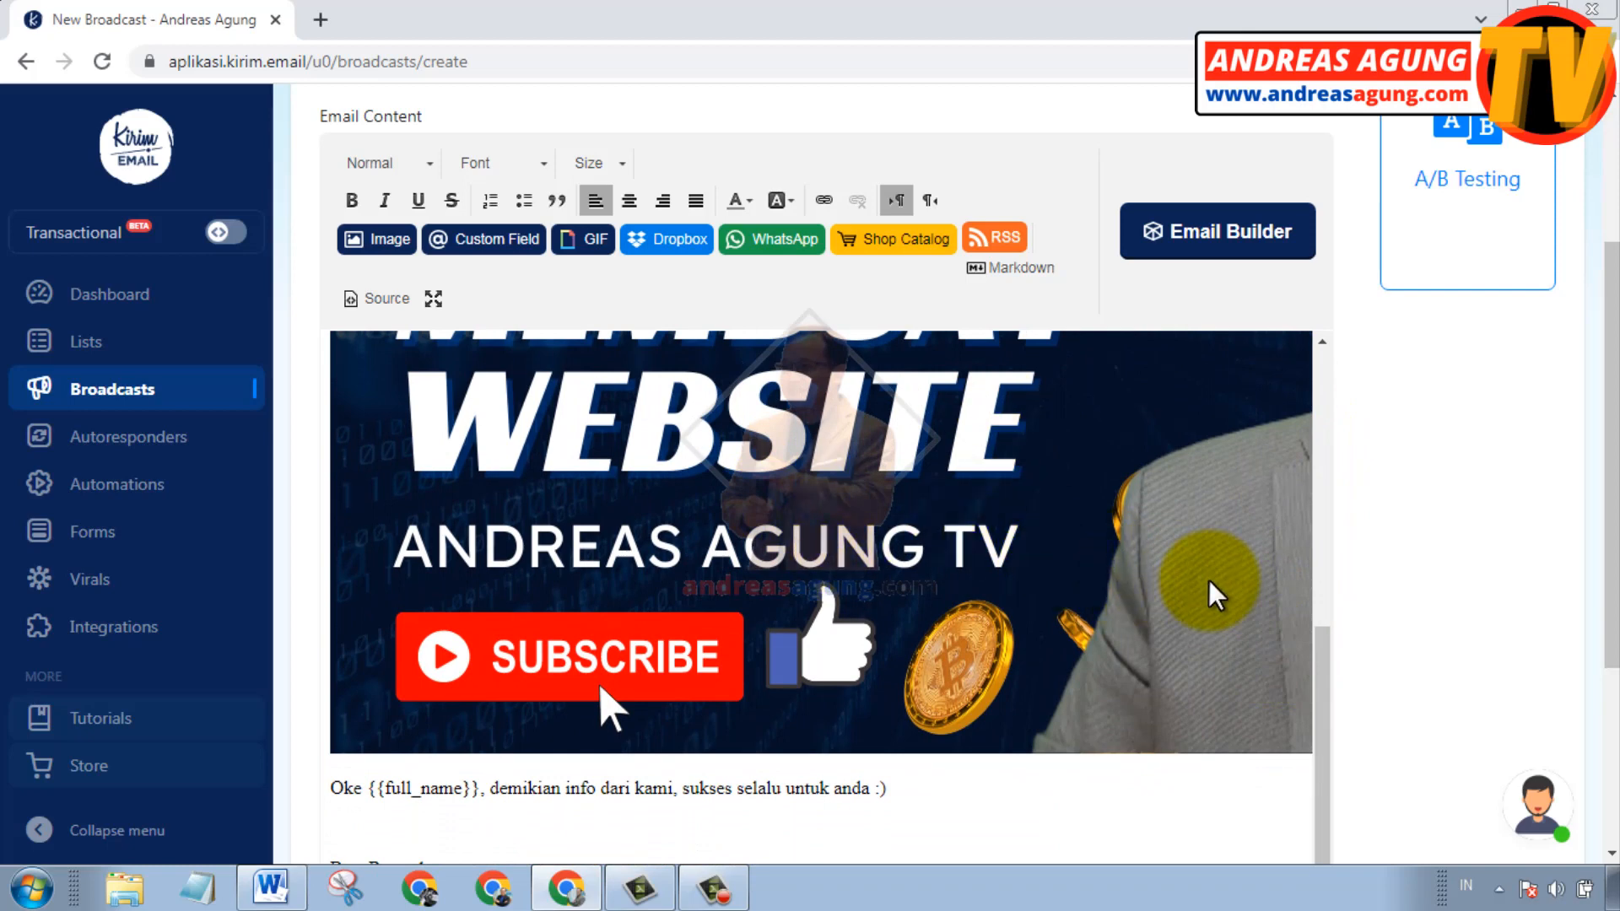
Review the full width of the inserted thumbnail image and the closing lines at the end of the email body
{"action": "scroll", "coordinate": [1215, 601], "scroll_direction": "down", "scroll_amount": 1}
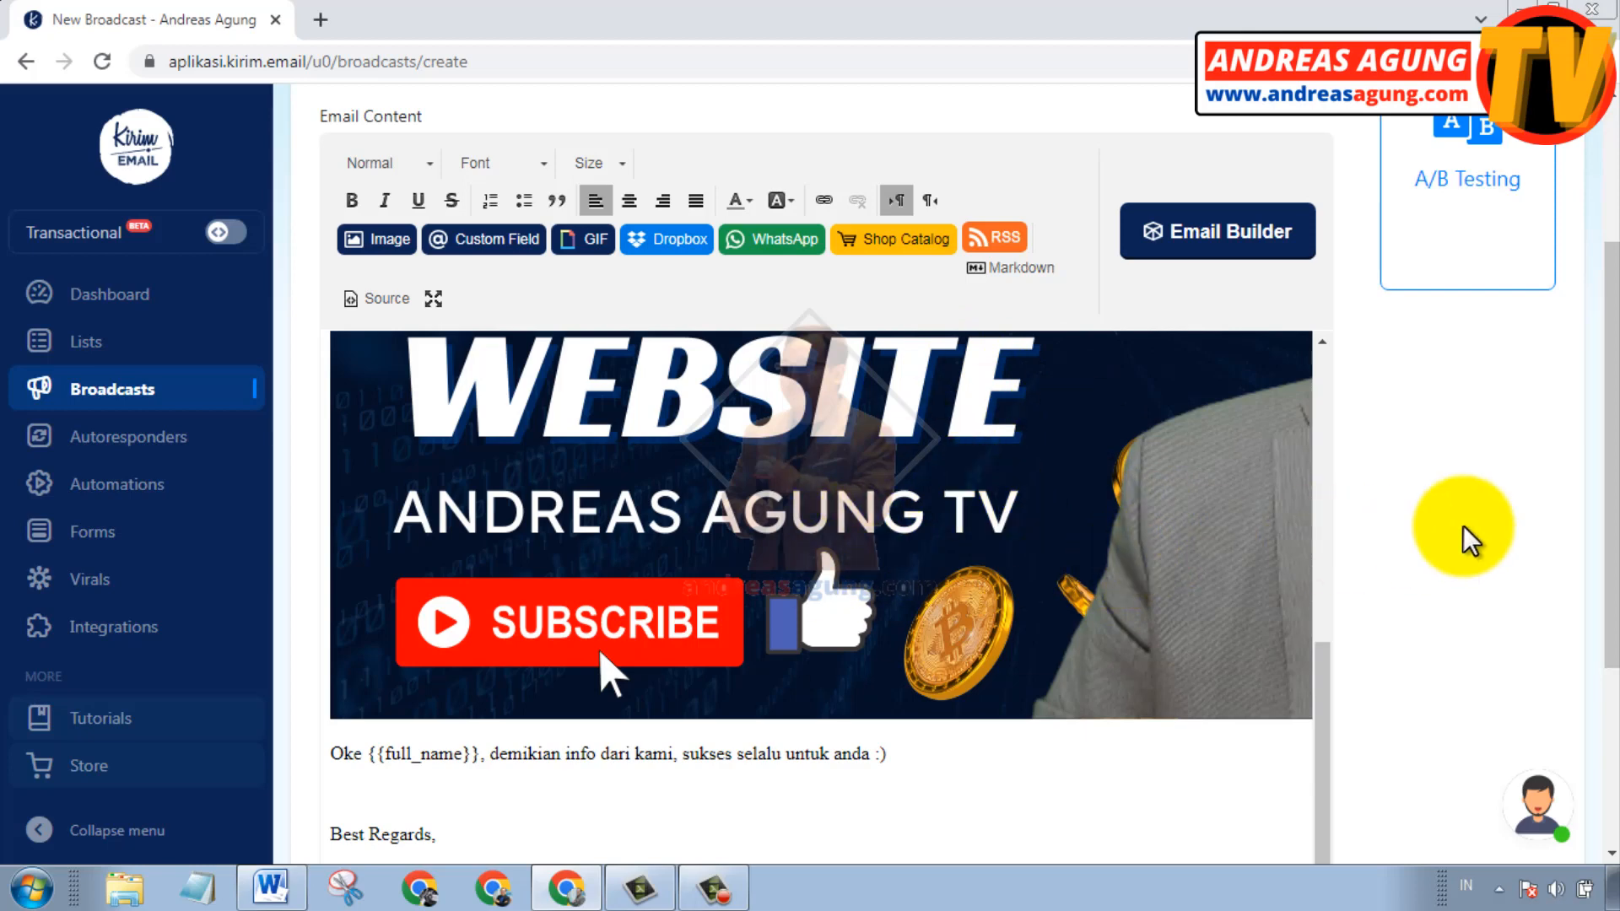
{"action": "left_click_drag", "start_coordinate": [1603, 415], "coordinate": [1603, 534]}
{"action": "left_click_drag", "start_coordinate": [959, 712], "coordinate": [1166, 712]}
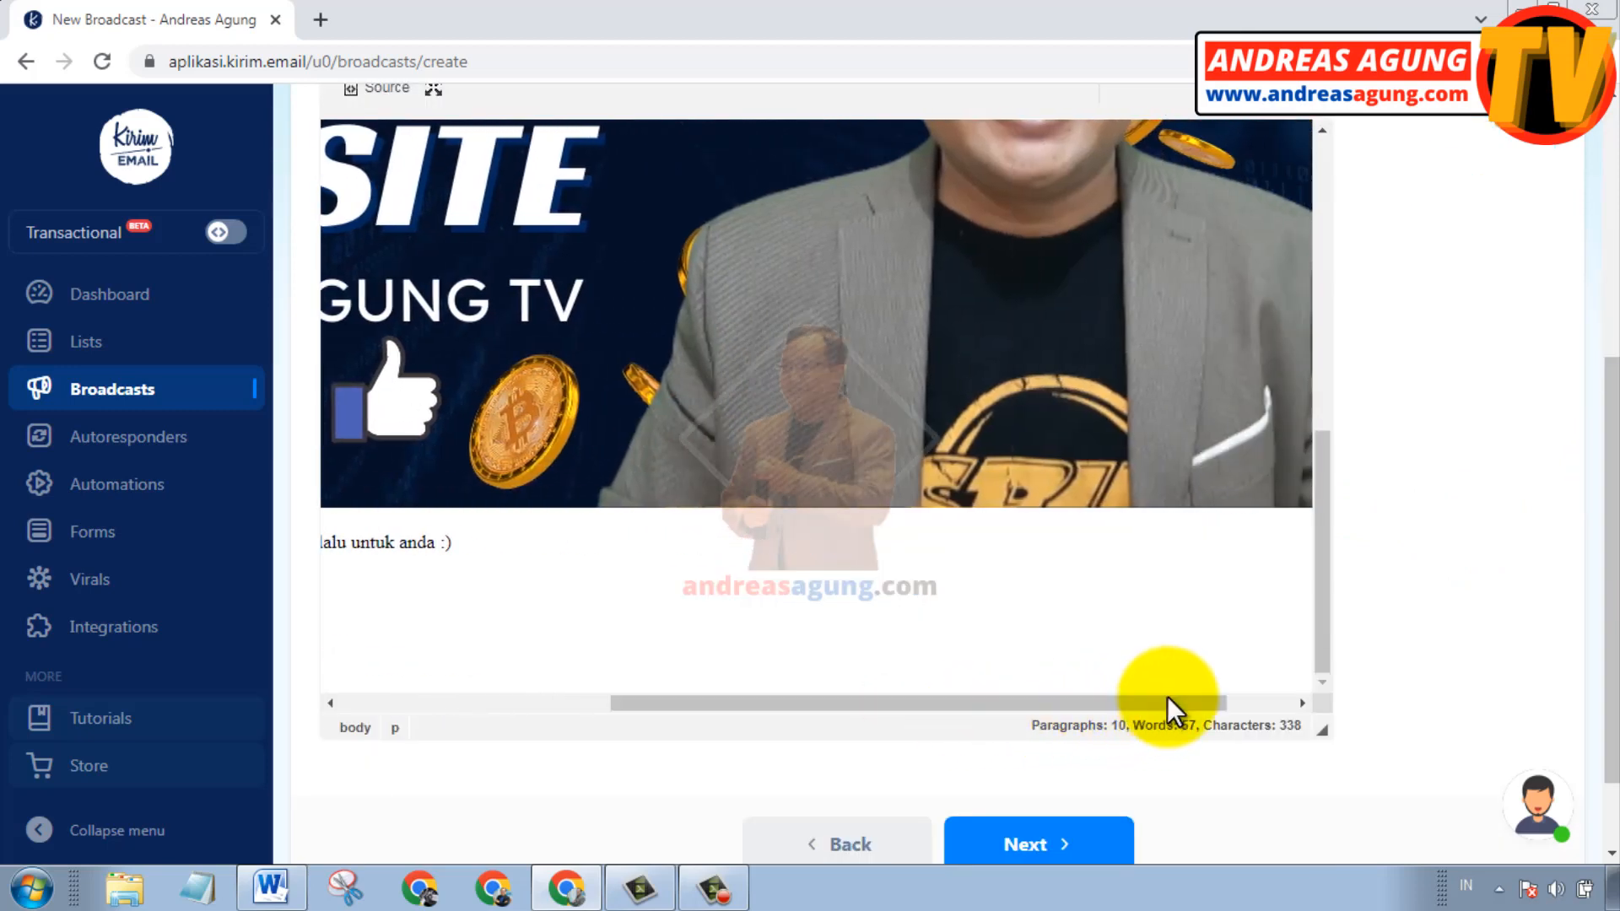
{"action": "left_click_drag", "start_coordinate": [1328, 576], "coordinate": [1309, 623]}
{"action": "left_click_drag", "start_coordinate": [1193, 700], "coordinate": [802, 719]}
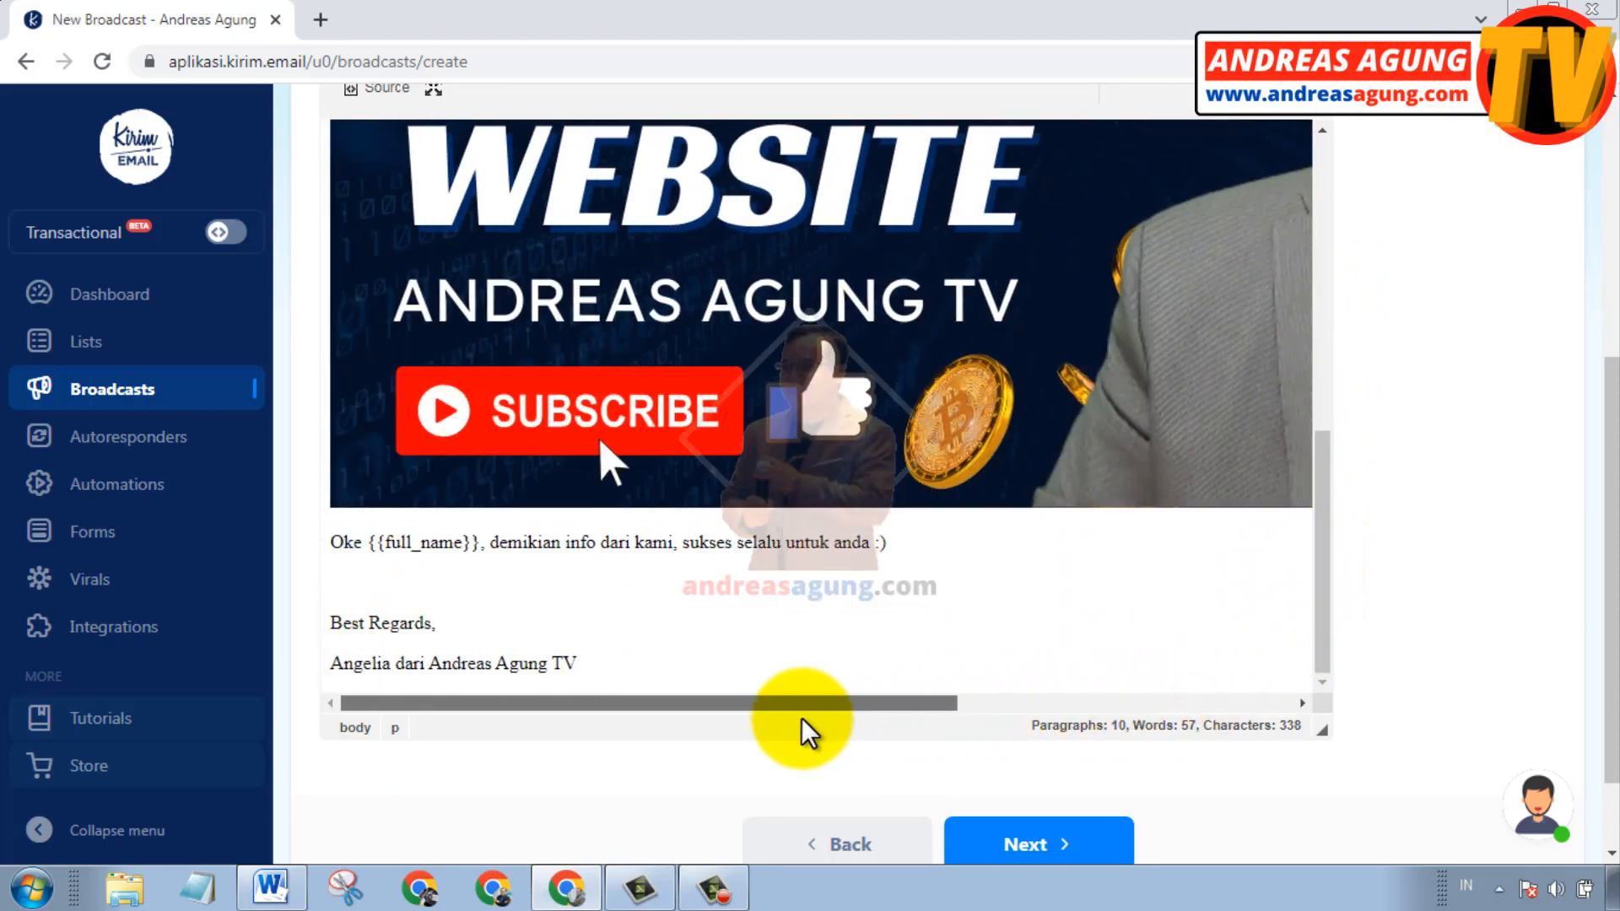
{"action": "left_click_drag", "start_coordinate": [1322, 506], "coordinate": [1323, 210]}
{"action": "left_click_drag", "start_coordinate": [1611, 426], "coordinate": [1609, 326]}
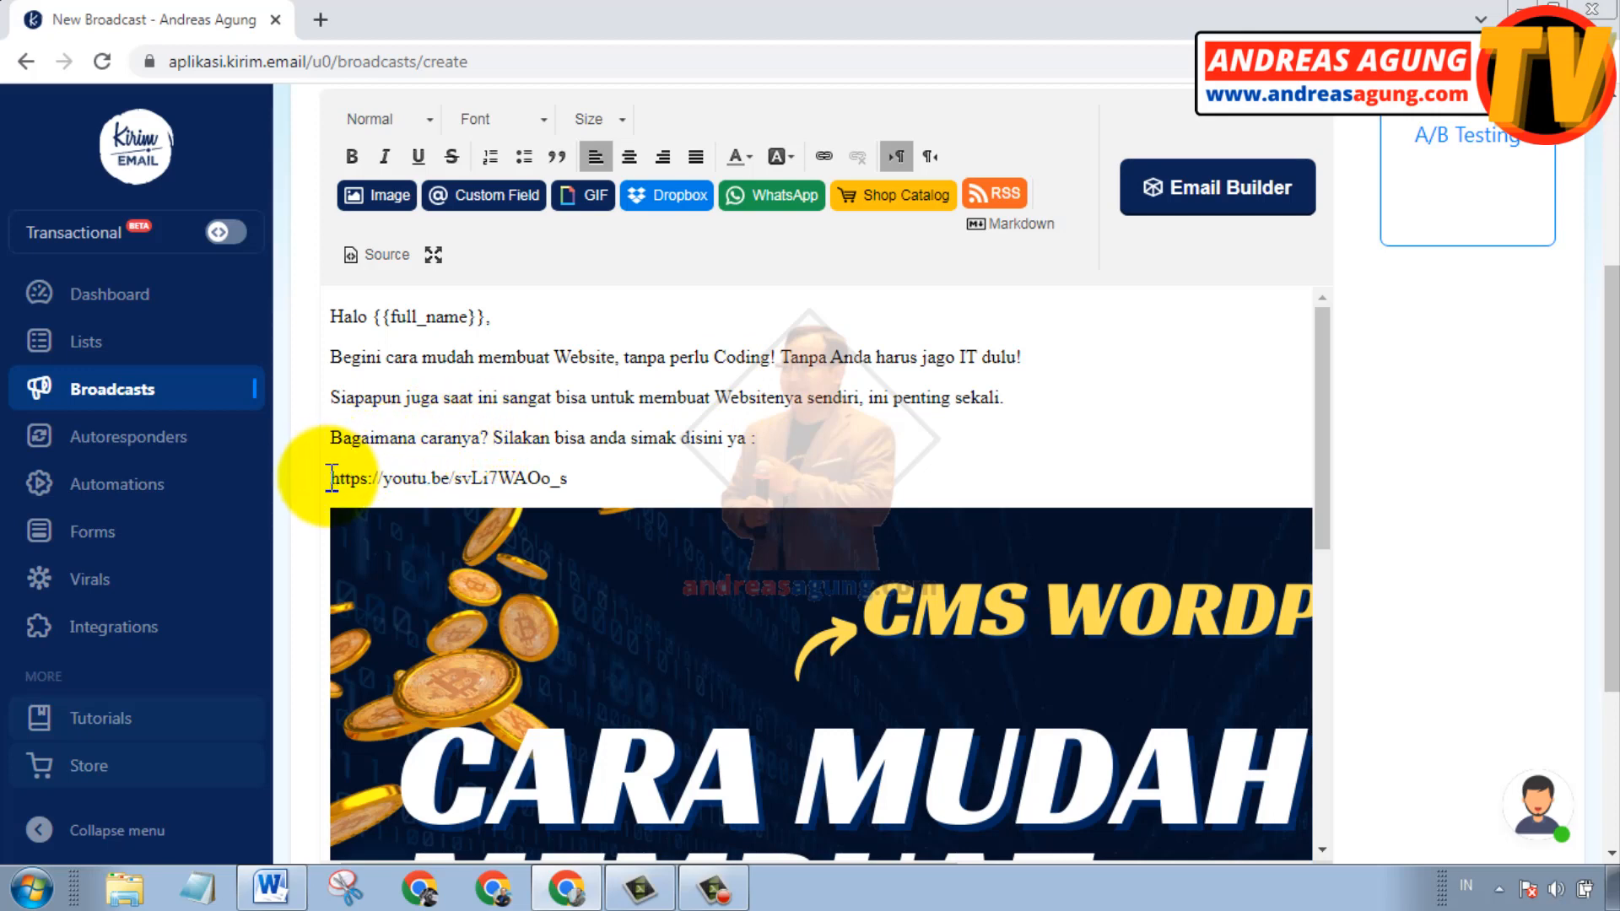
{"action": "left_click_drag", "start_coordinate": [331, 479], "coordinate": [576, 479]}
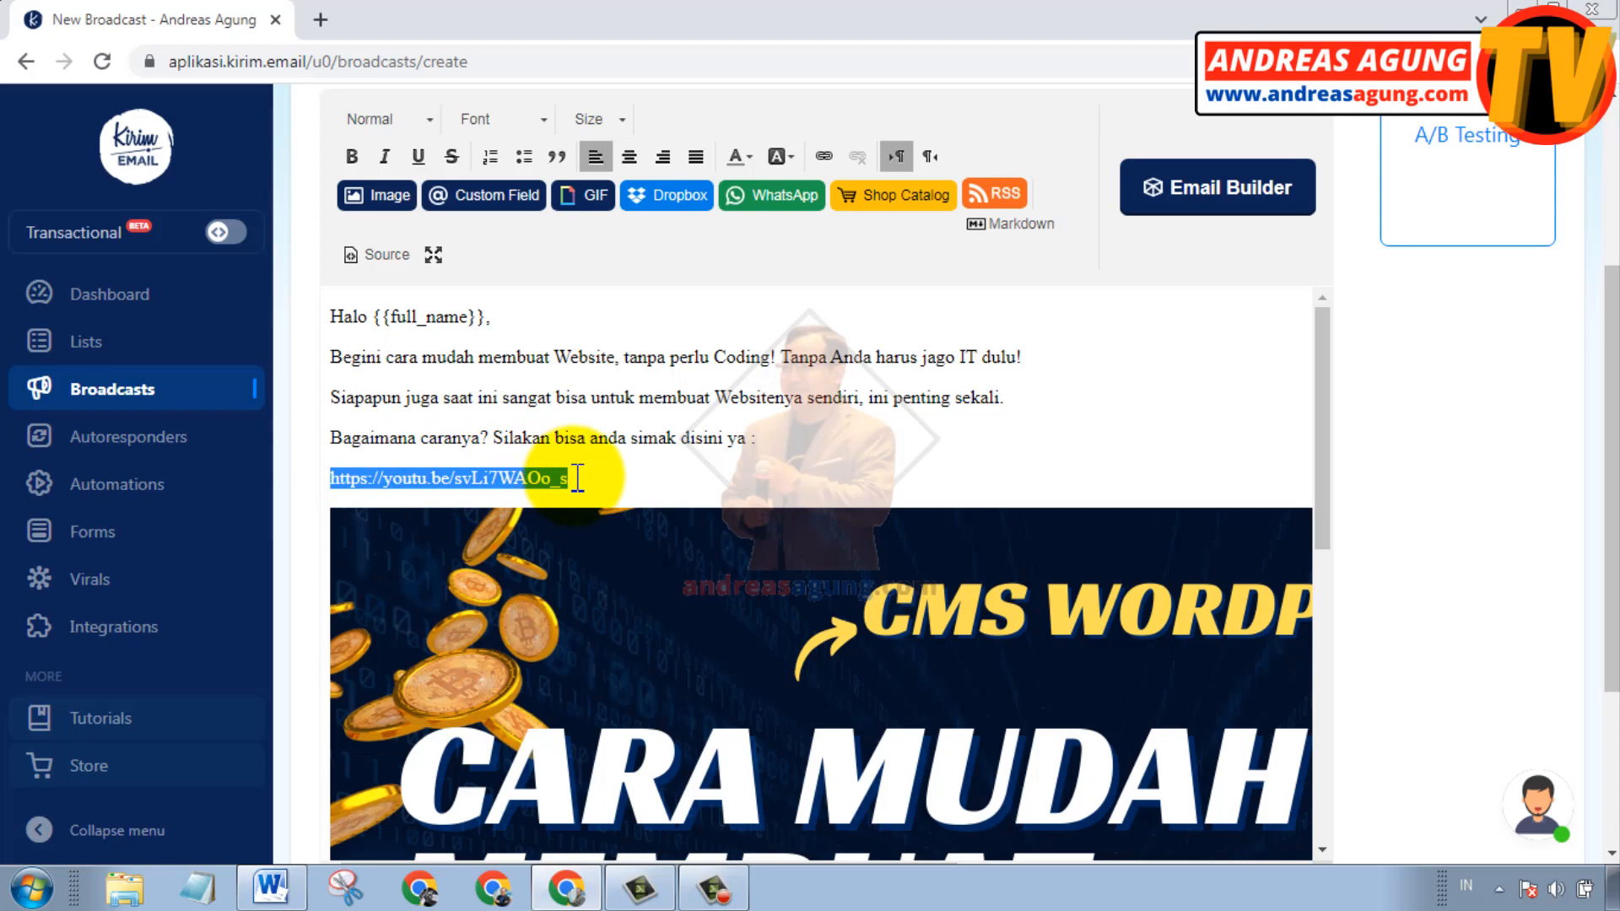
{"action": "left_click", "coordinate": [825, 156]}
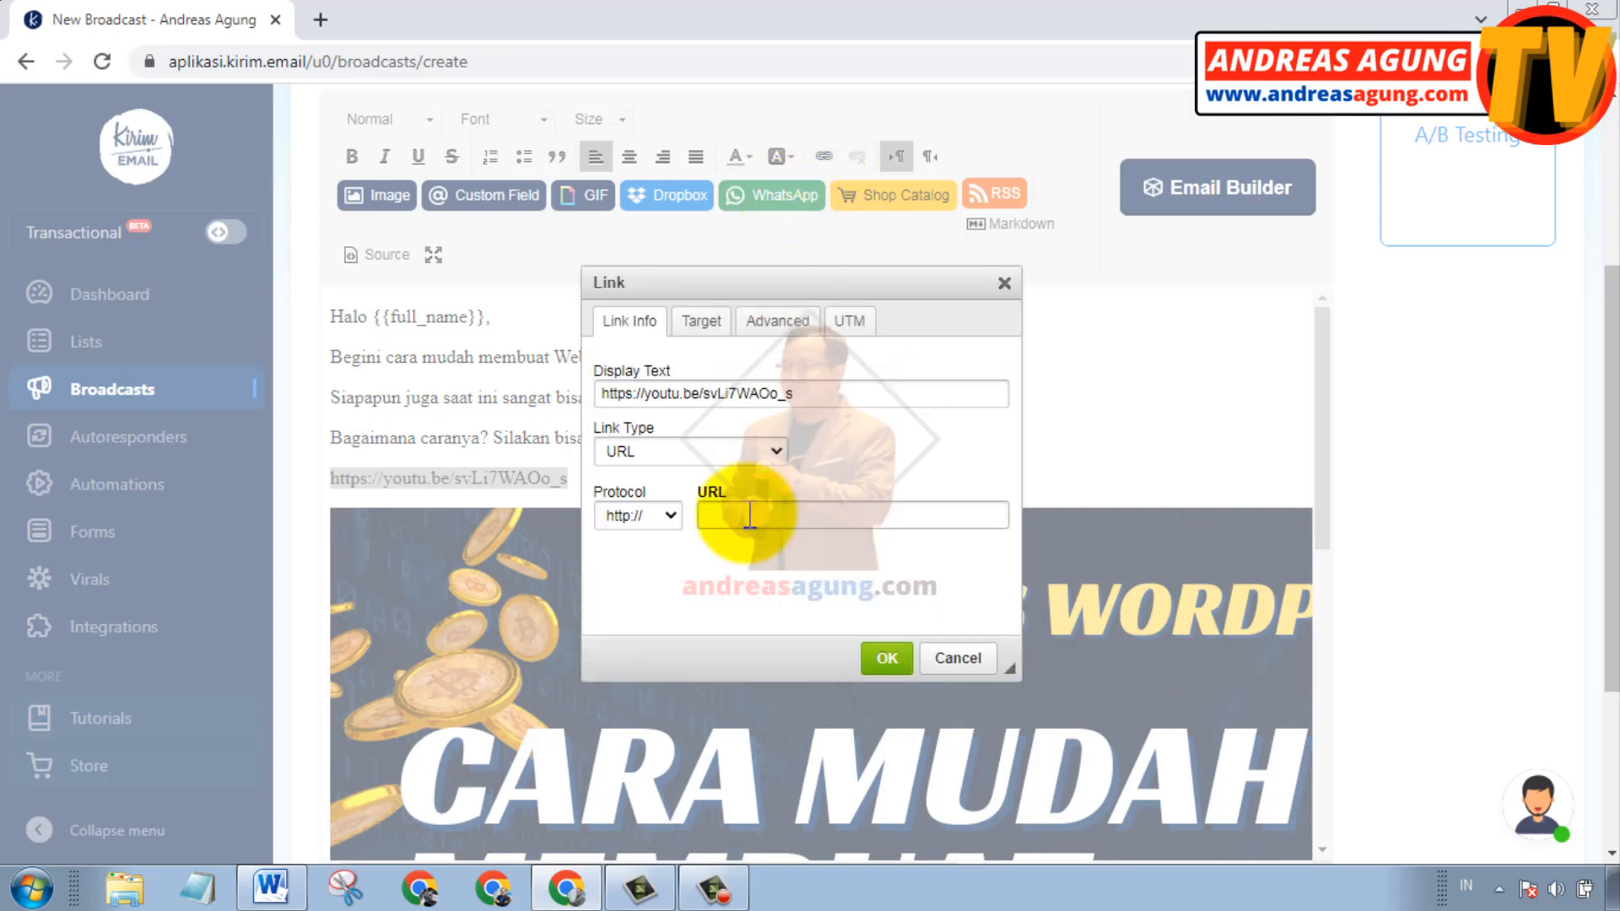
{"action": "left_click", "coordinate": [749, 514]}
{"action": "type", "text": "youtu.be/svLi7WAOo_s"}
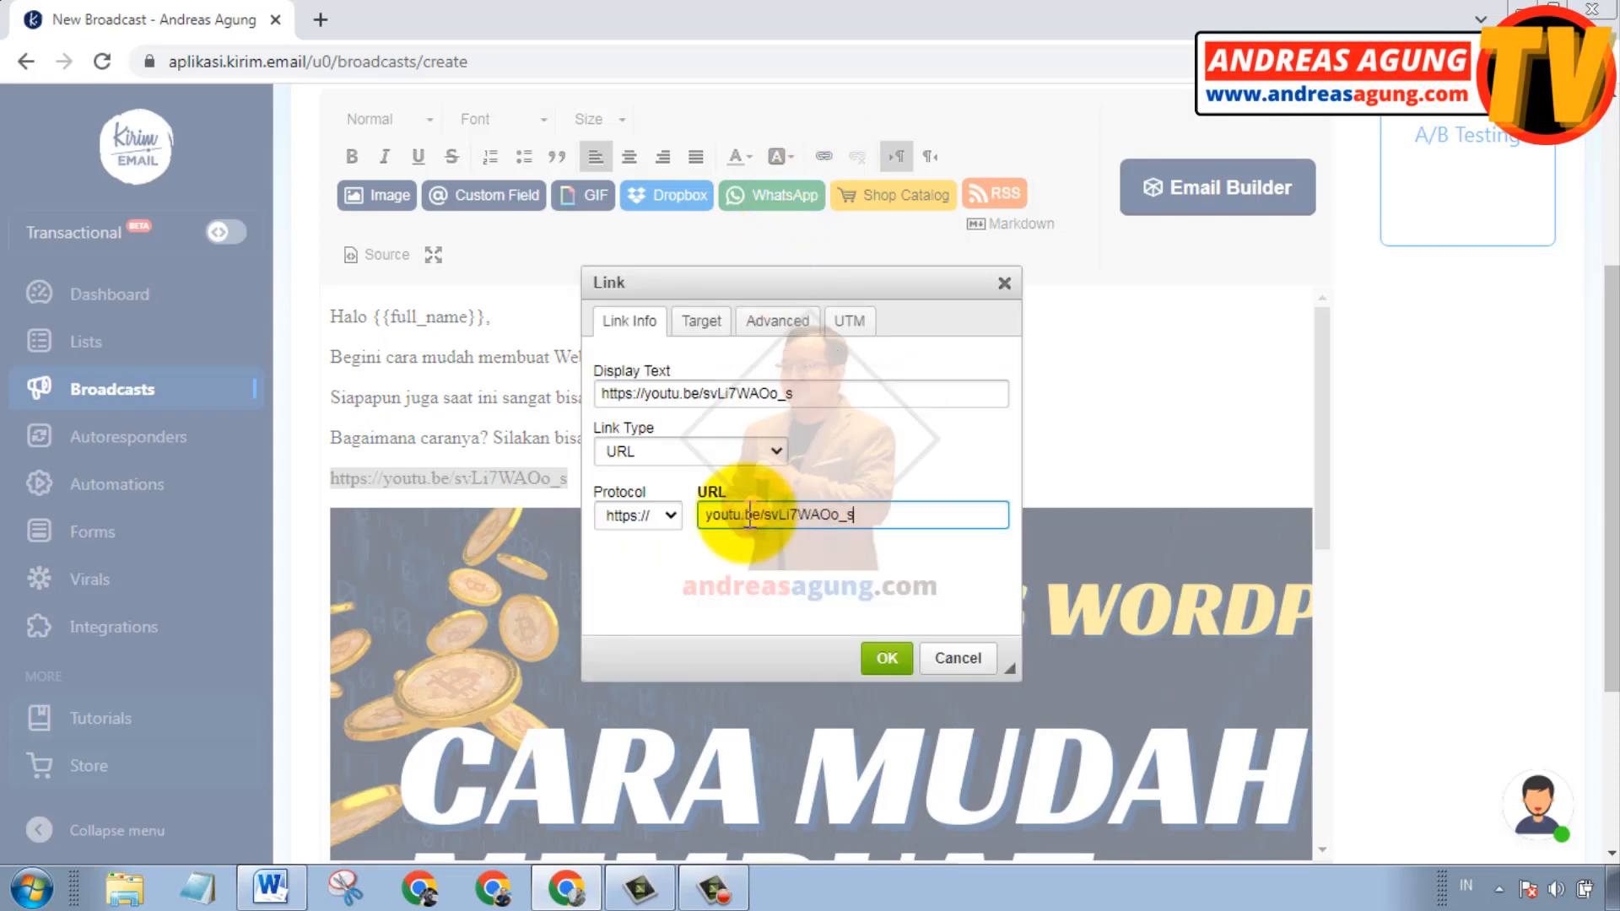
{"action": "left_click", "coordinate": [899, 567]}
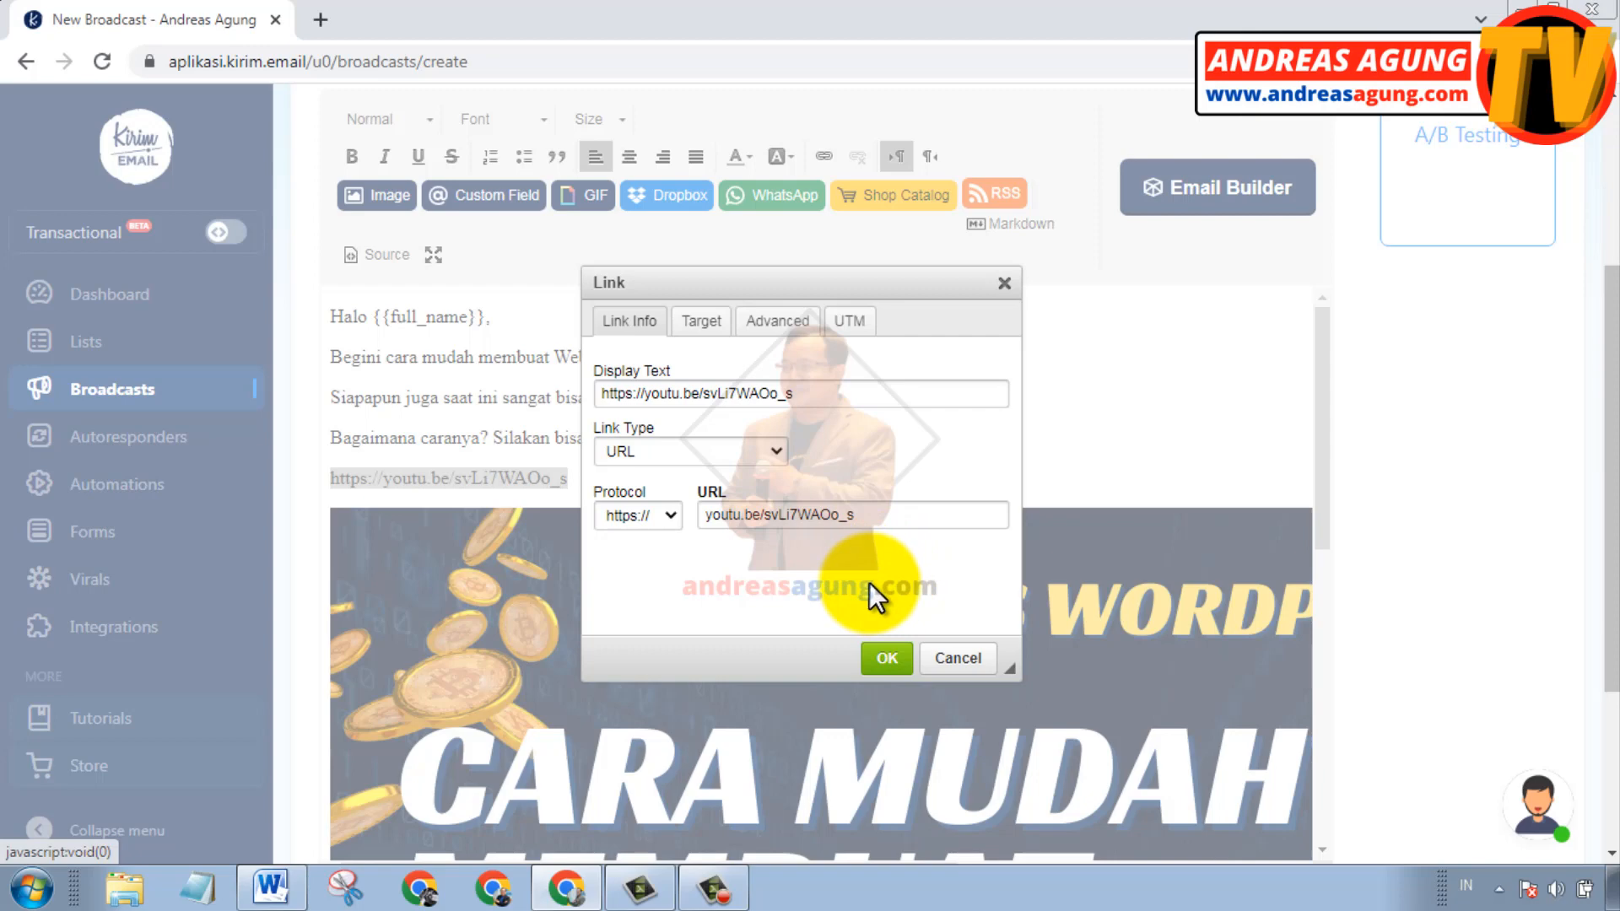
{"action": "left_click", "coordinate": [887, 667]}
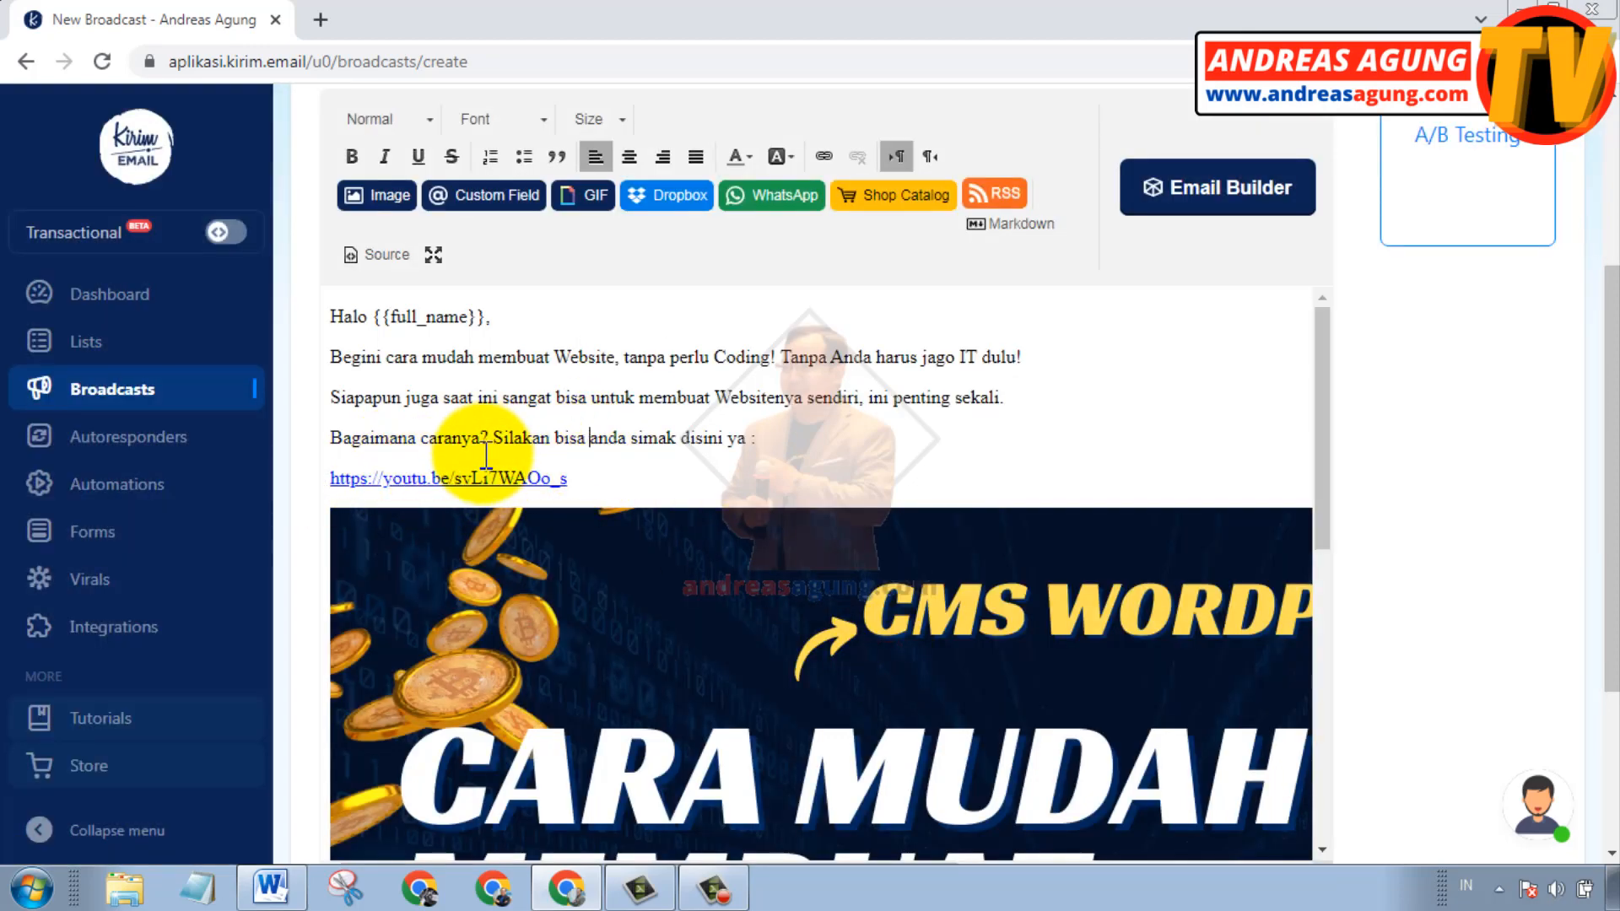
{"action": "left_click", "coordinate": [589, 430]}
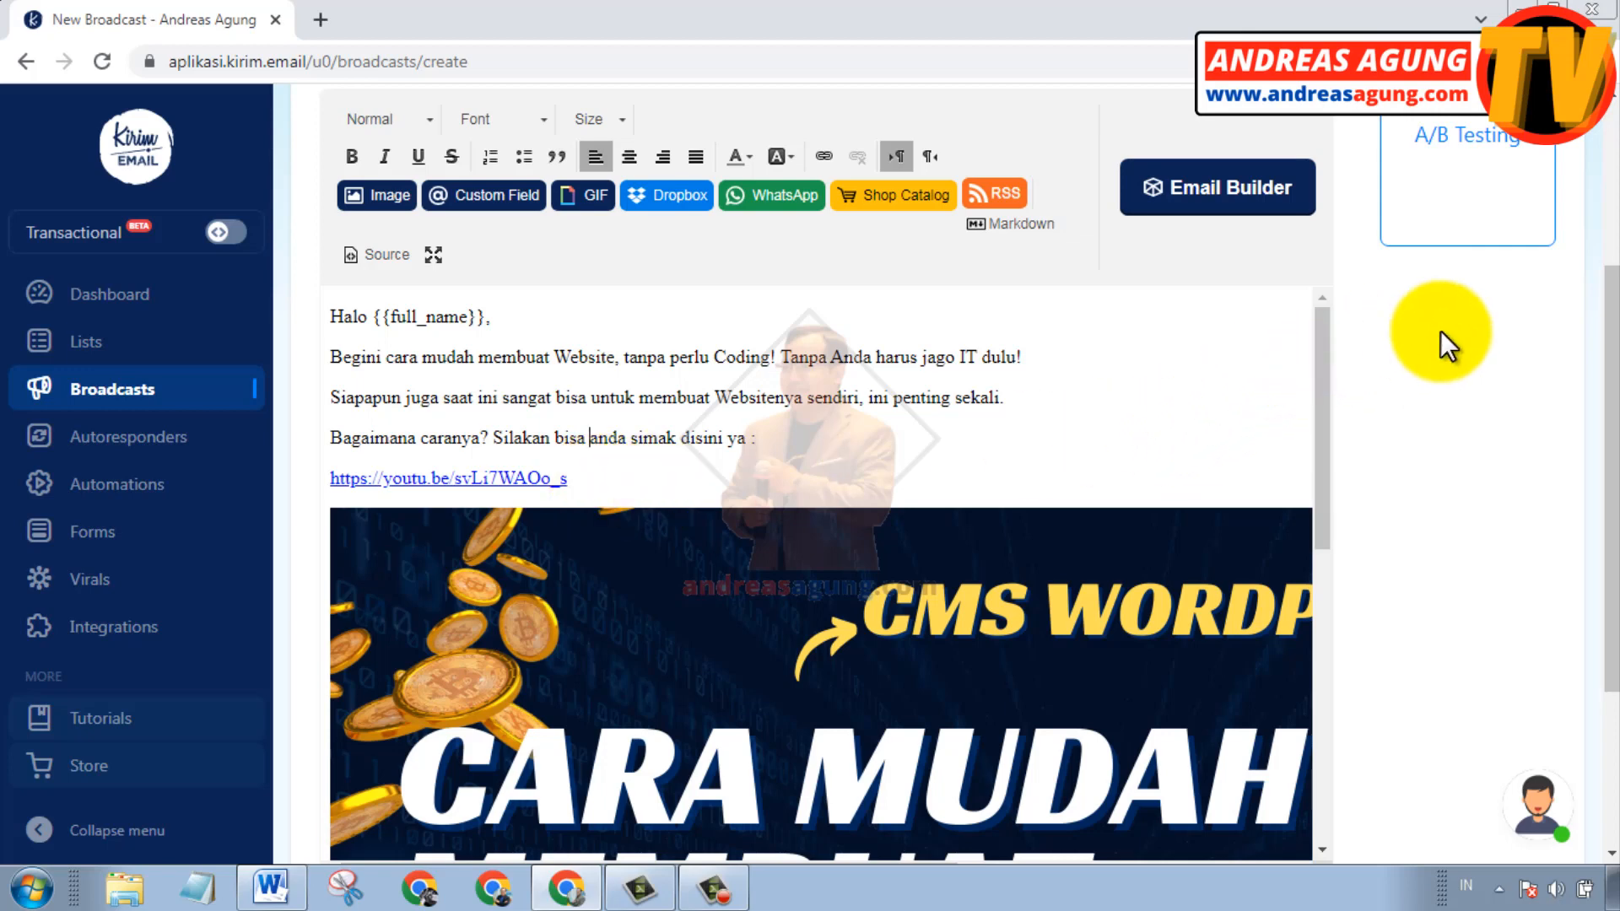
Recheck the subject and body, proceed to the broadcast's preview stage, and look through the complete email there
{"action": "left_click_drag", "start_coordinate": [1611, 351], "coordinate": [1613, 211]}
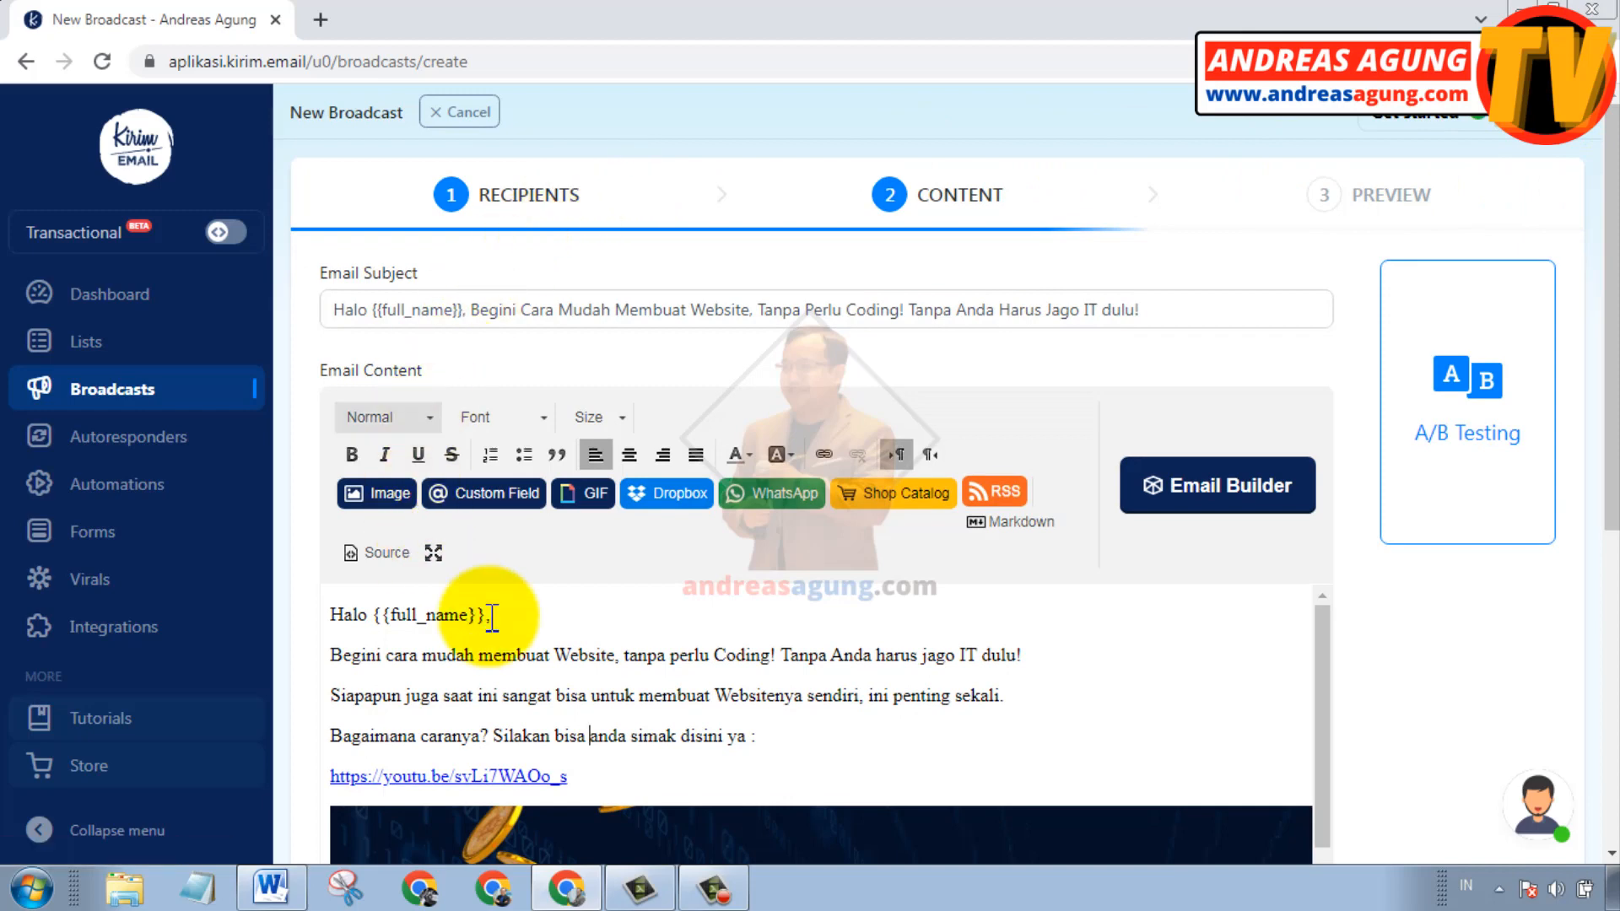
{"action": "left_click_drag", "start_coordinate": [1607, 379], "coordinate": [1601, 680]}
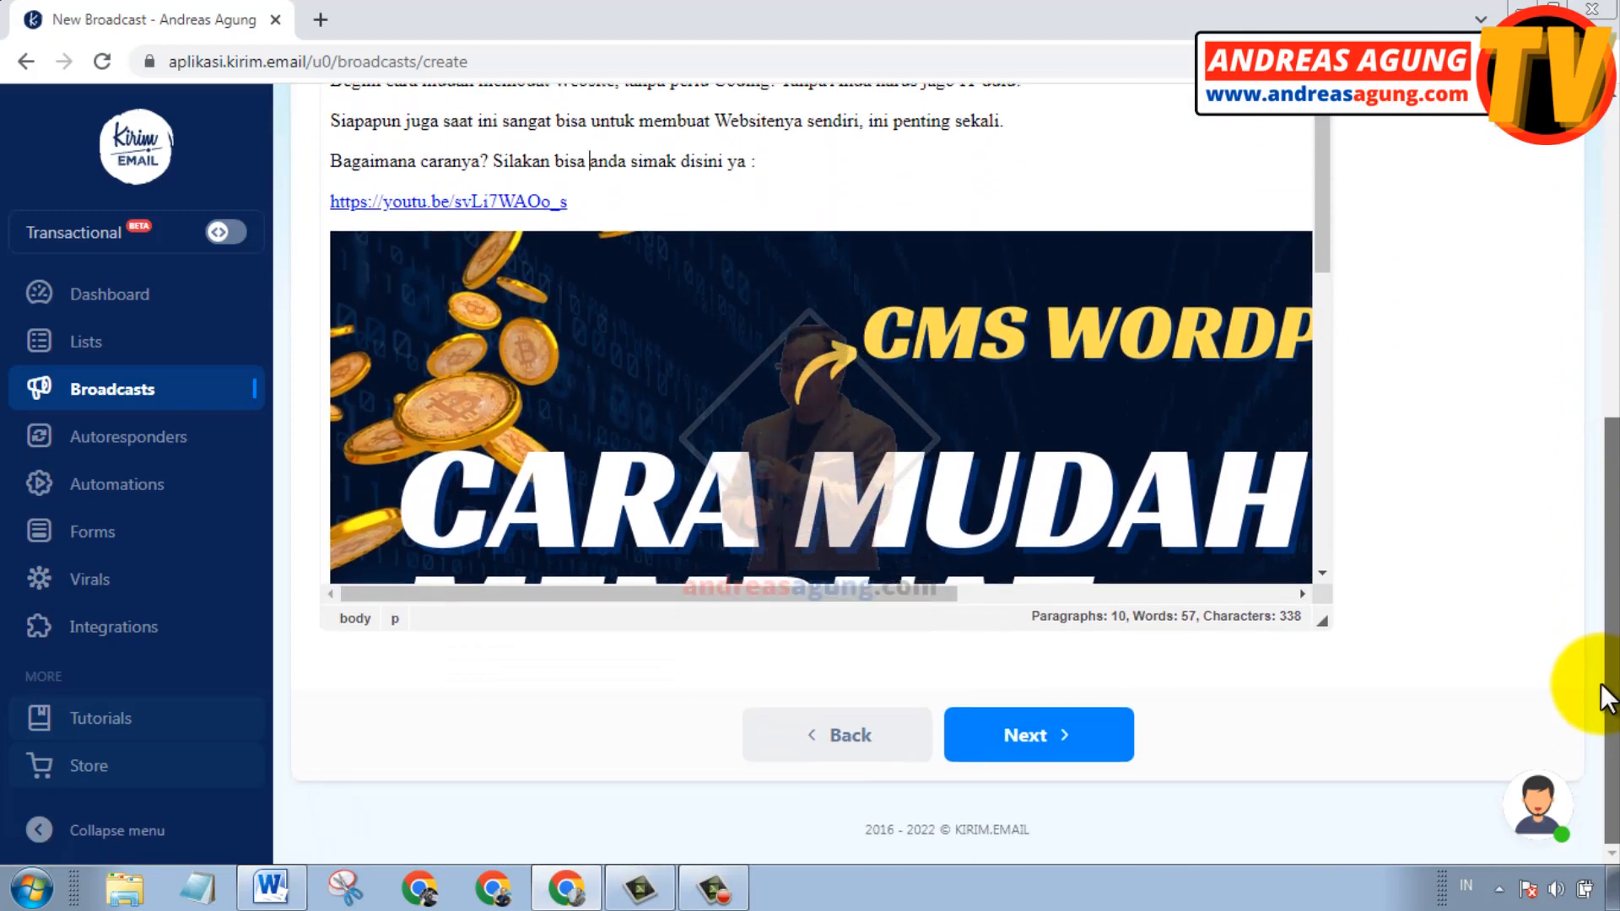
{"action": "left_click", "coordinate": [994, 734]}
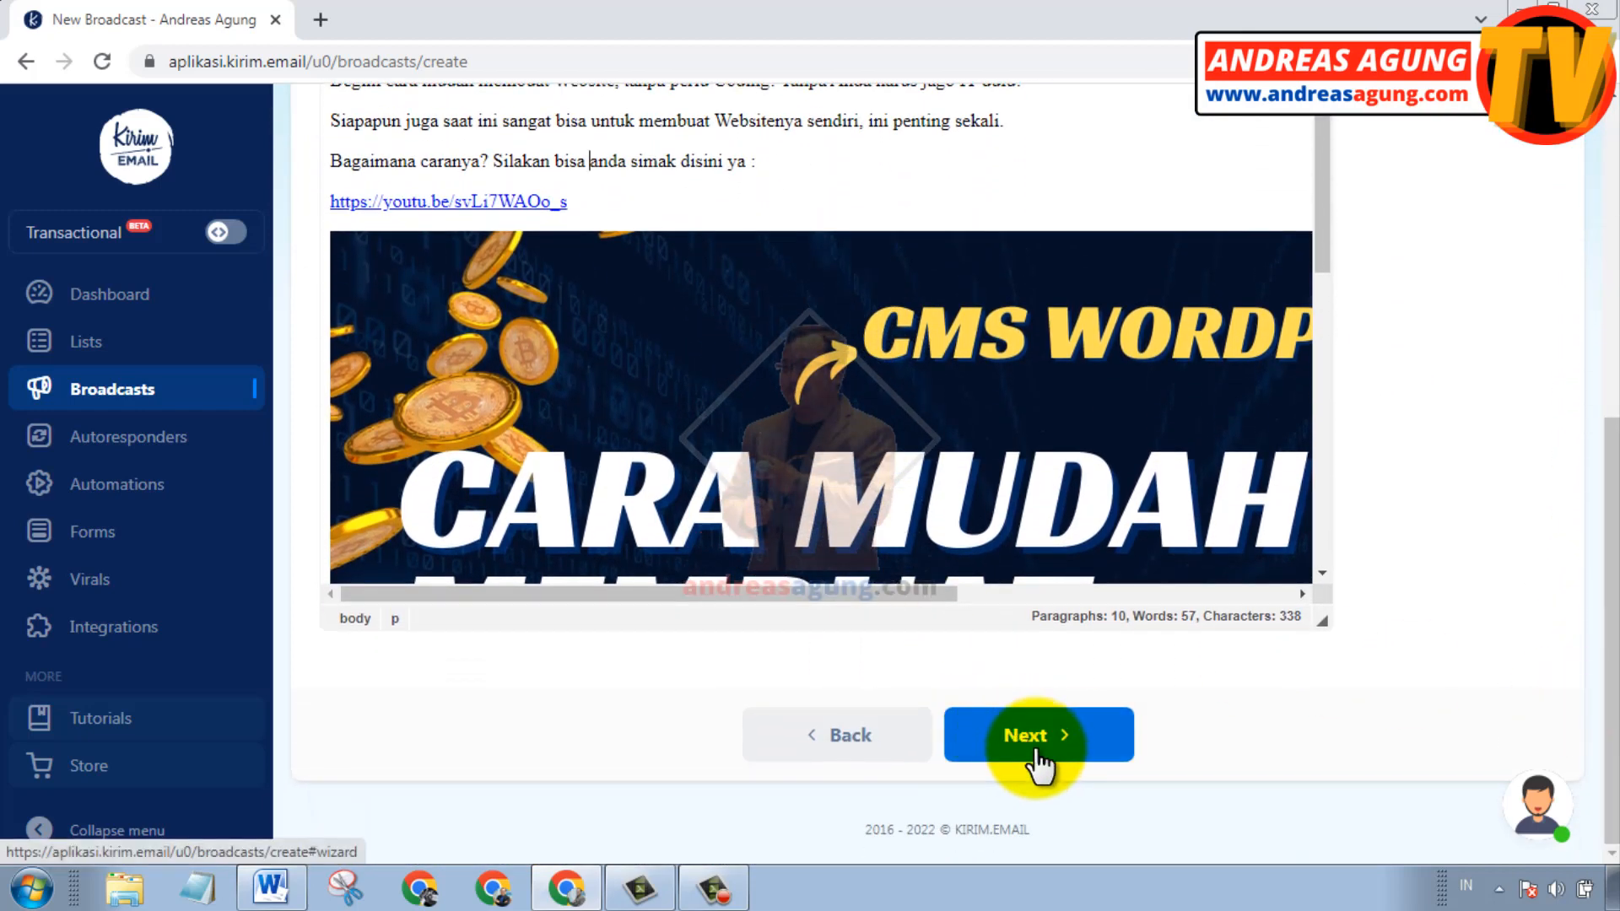
{"action": "left_click", "coordinate": [1036, 751]}
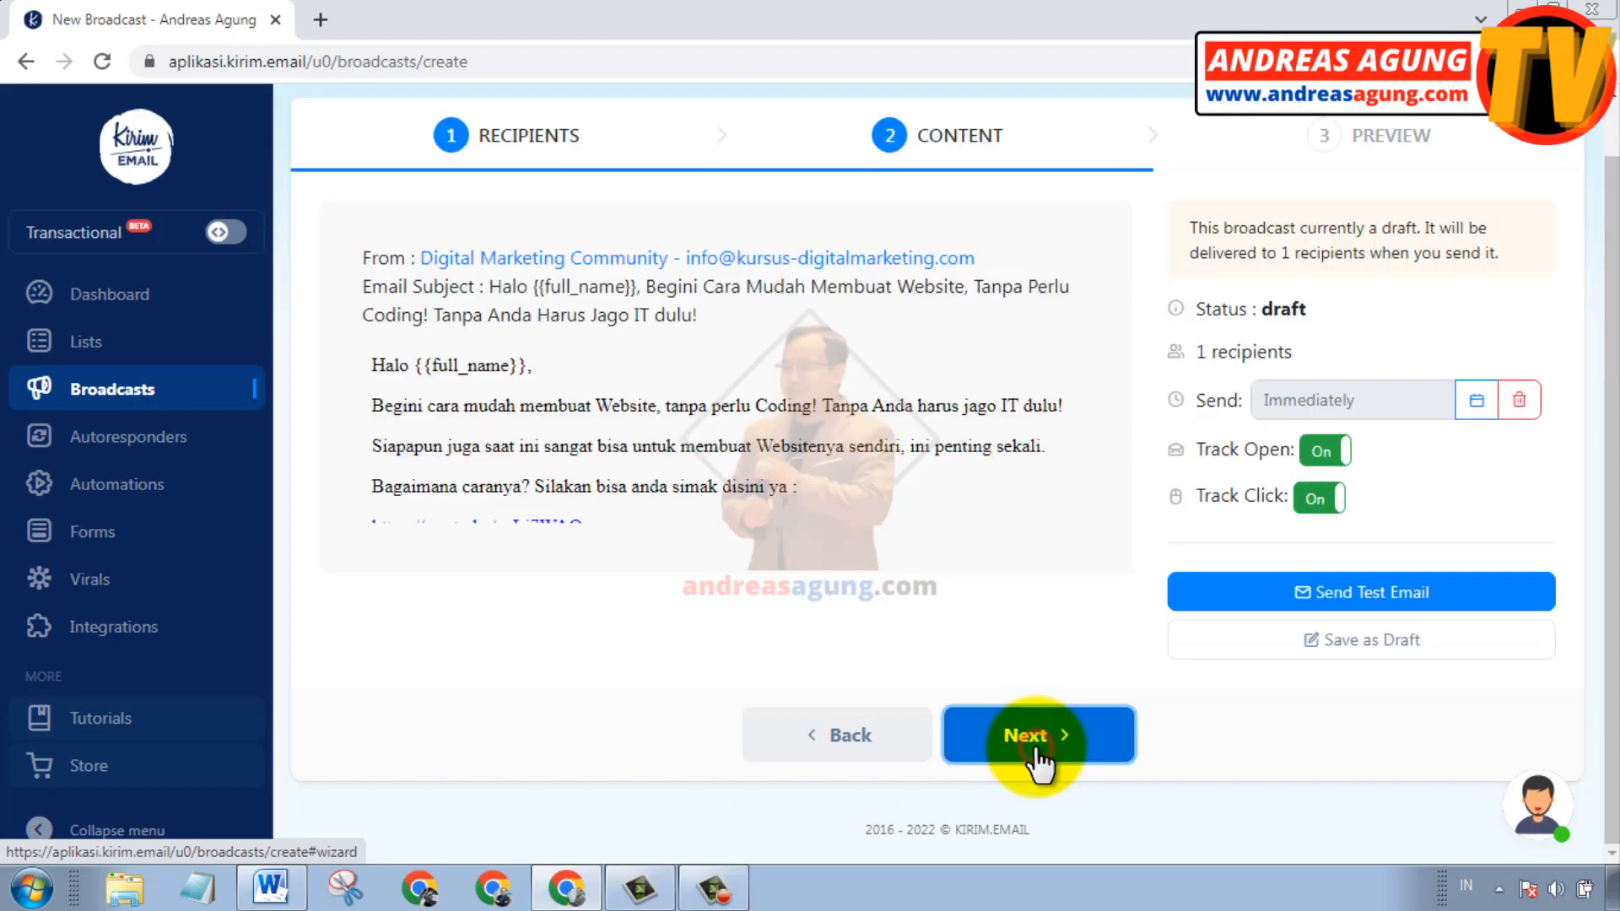
{"action": "scroll", "coordinate": [732, 415], "scroll_direction": "down", "scroll_amount": 10}
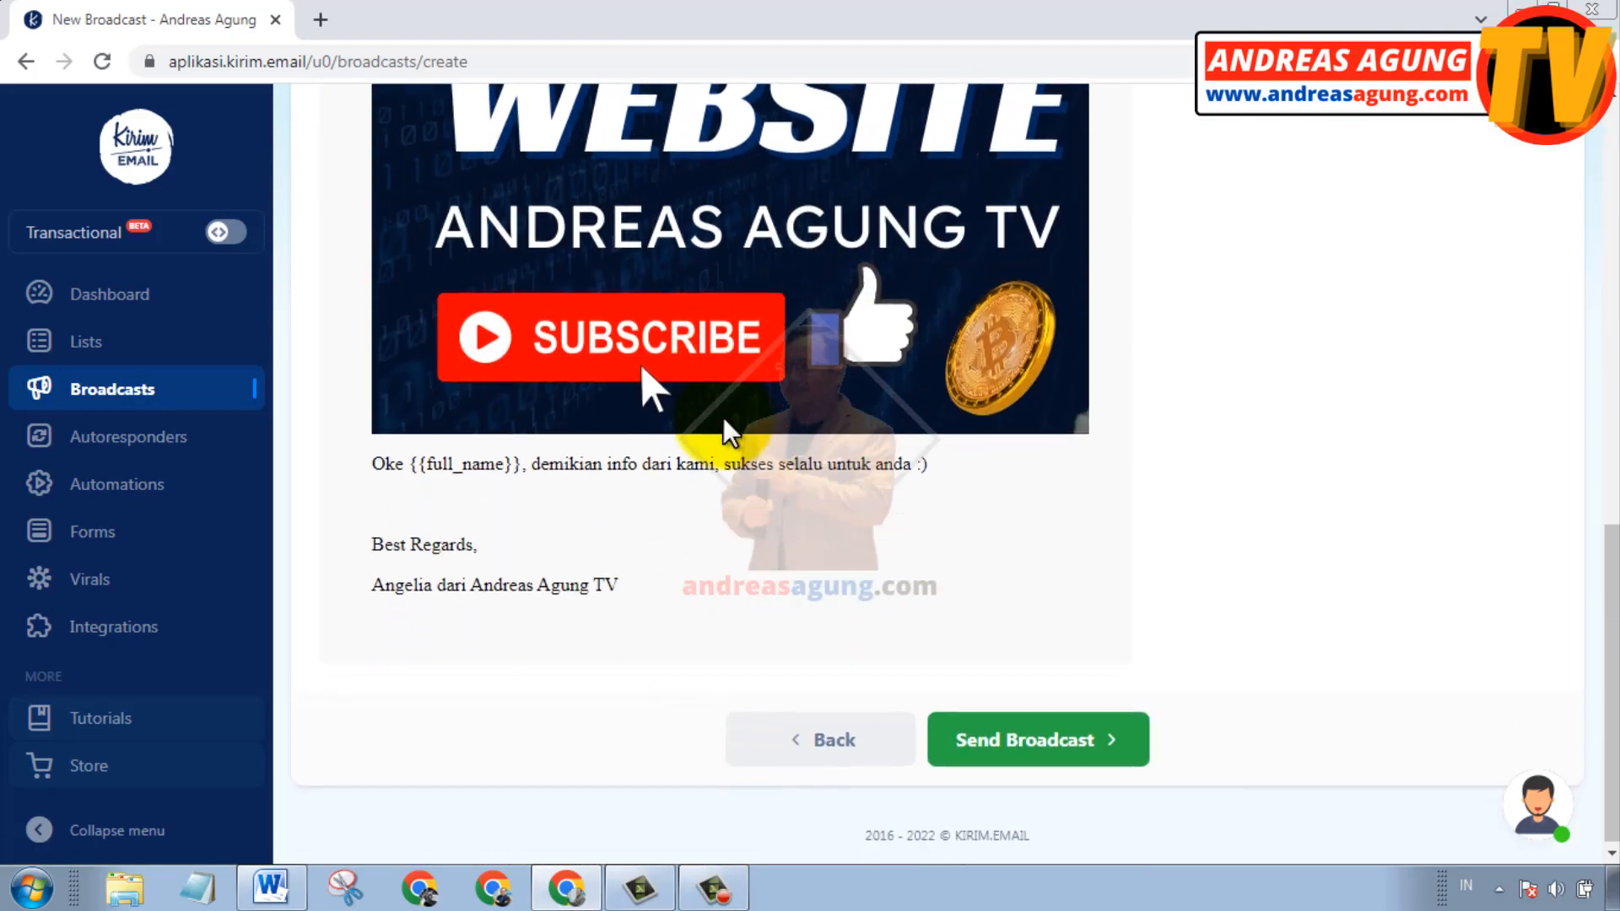
{"action": "scroll", "coordinate": [722, 417], "scroll_direction": "up", "scroll_amount": 10}
{"action": "scroll", "coordinate": [710, 448], "scroll_direction": "up", "scroll_amount": 3}
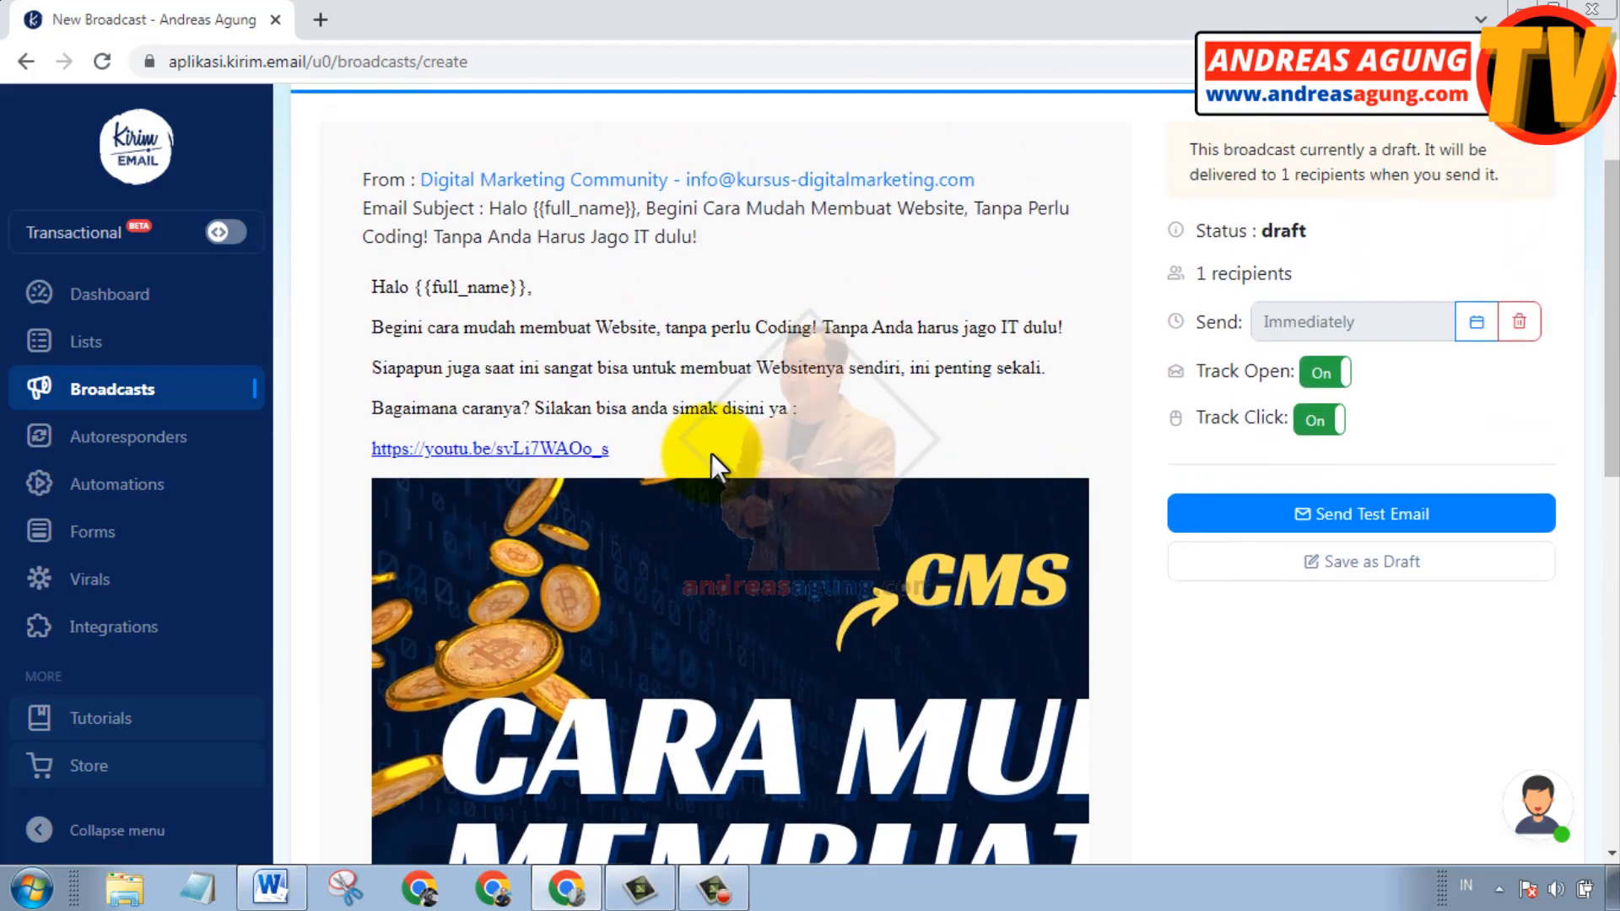